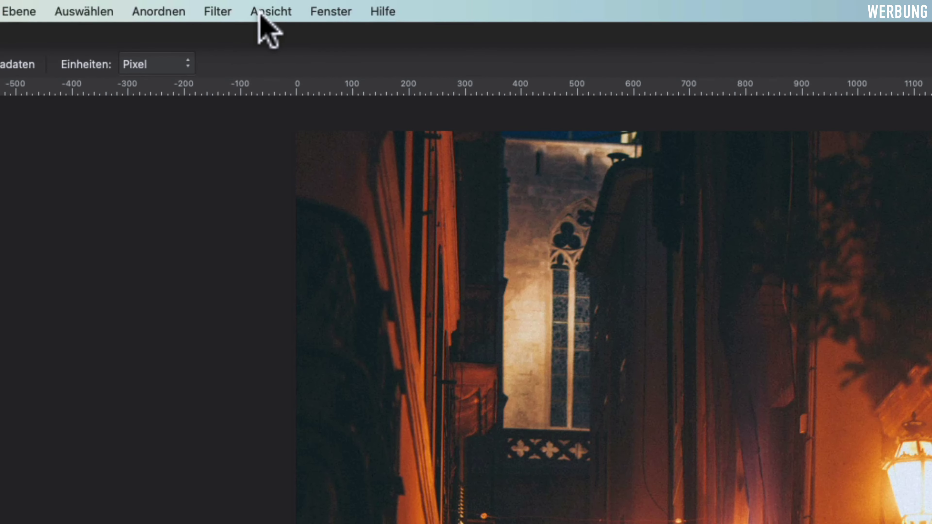
# Open the Werkzeuge anpassen… toolbar customisation panel from the Ansicht menu.
pyautogui.click(260, 11)
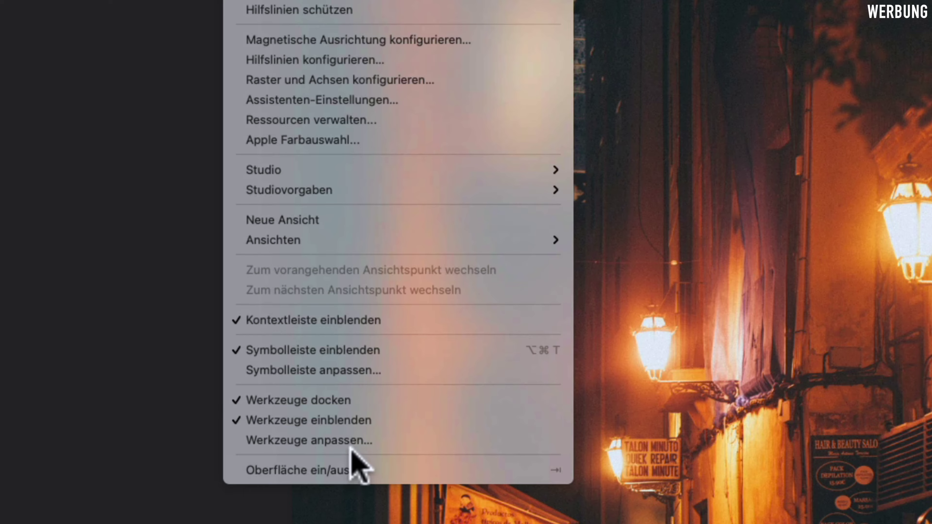
pyautogui.click(352, 440)
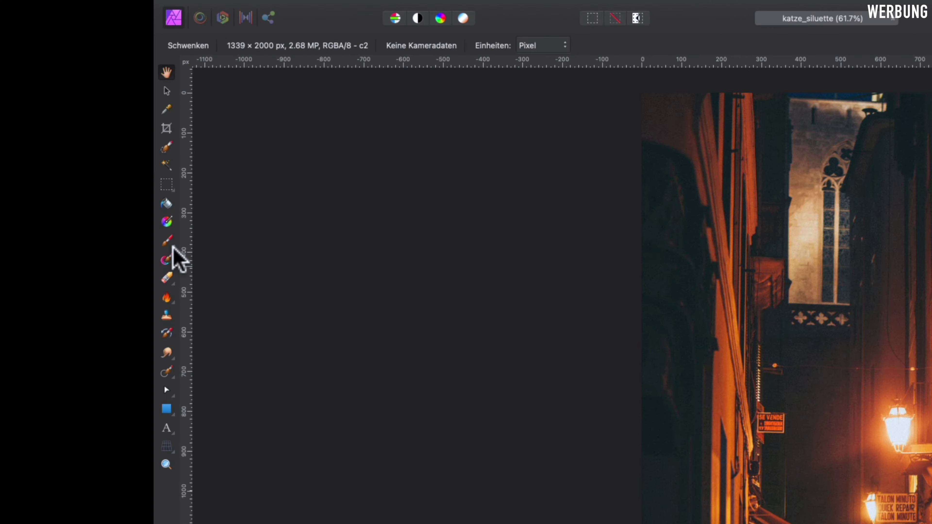
# Try the Farbwechsler and Pixelwerkzeug brush variants, then return to the paint brush group.
pyautogui.click(172, 248)
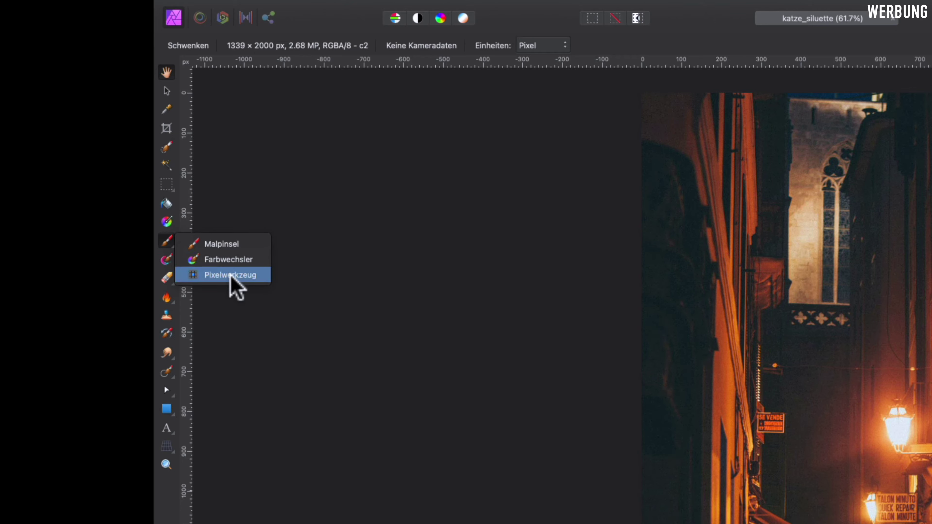
pyautogui.click(184, 260)
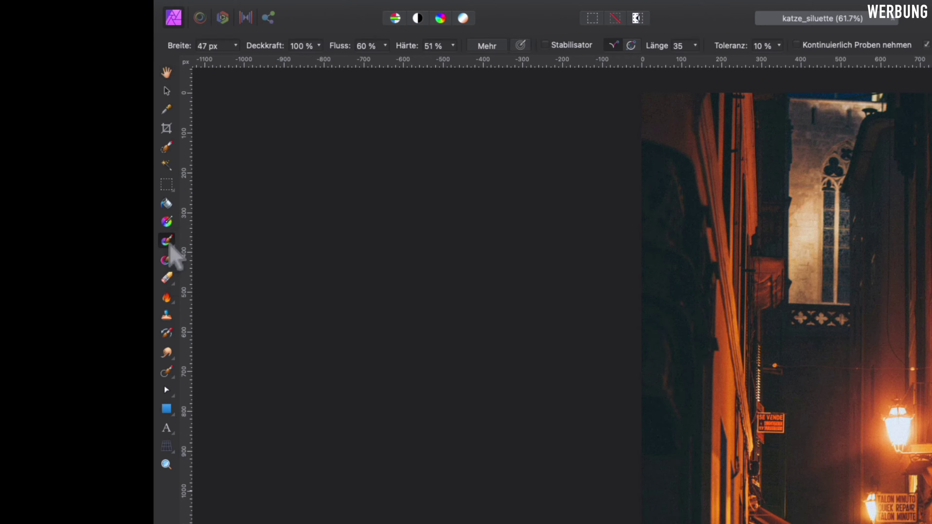
pyautogui.click(168, 245)
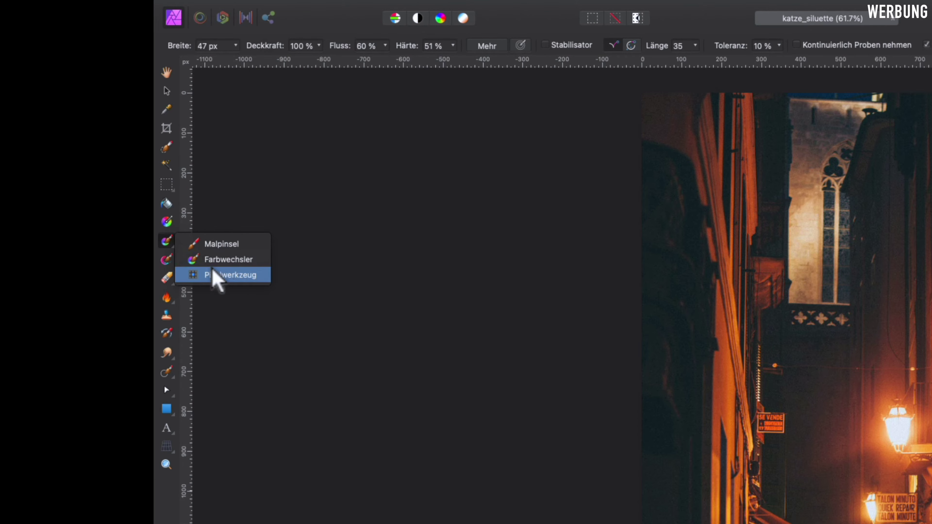
pyautogui.click(226, 276)
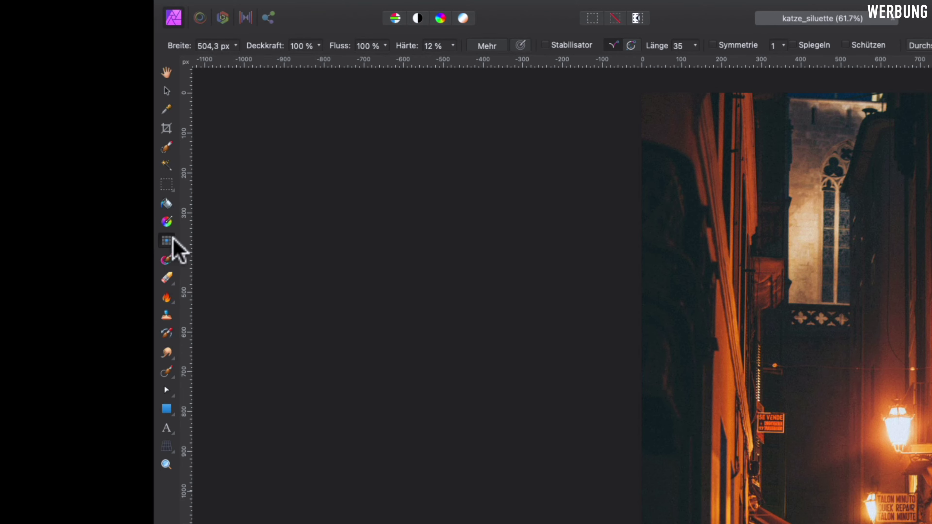
pyautogui.click(174, 248)
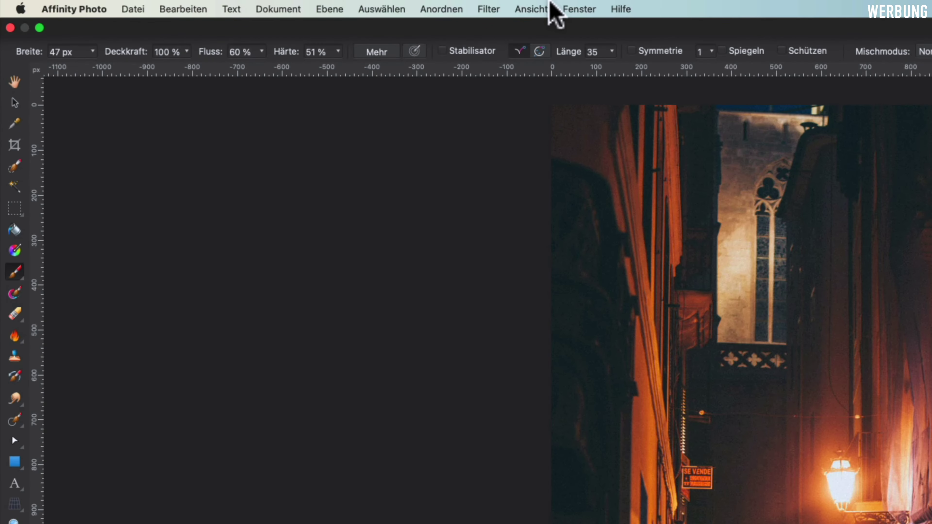
# Reopen Ansicht > Werkzeuge anpassen… to find the Katze shape in the tool grid.
pyautogui.click(549, 7)
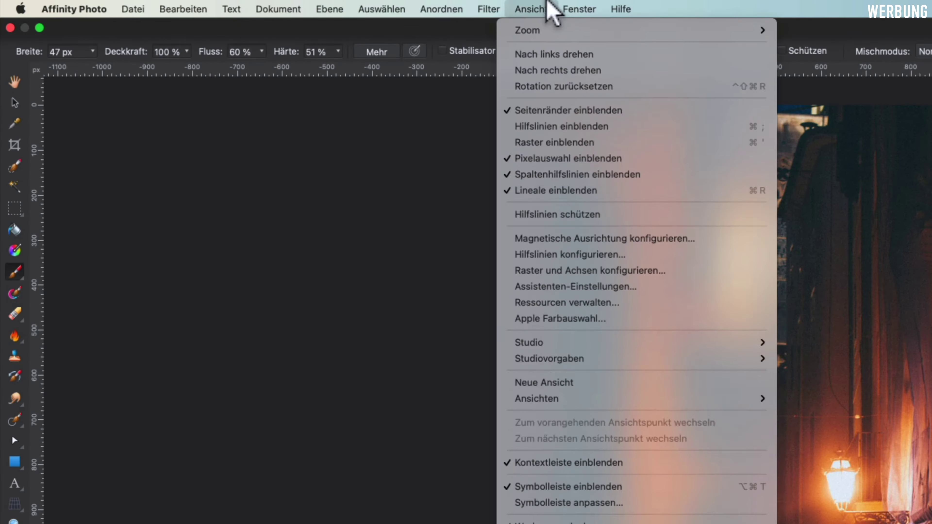
pyautogui.click(593, 391)
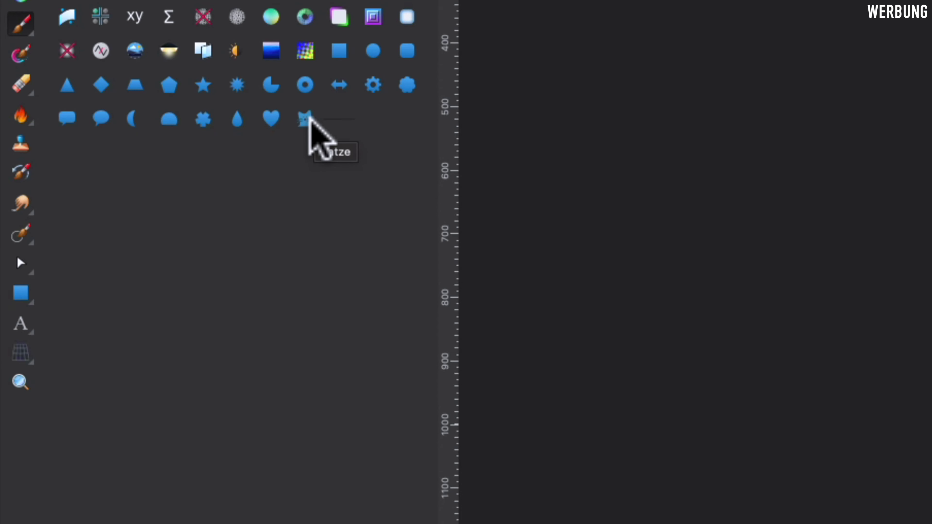
# Add the Katze shape tool to the Tools panel, close customisation, and make Katze active.
pyautogui.moveTo(305, 119); pyautogui.dragTo(21, 415)
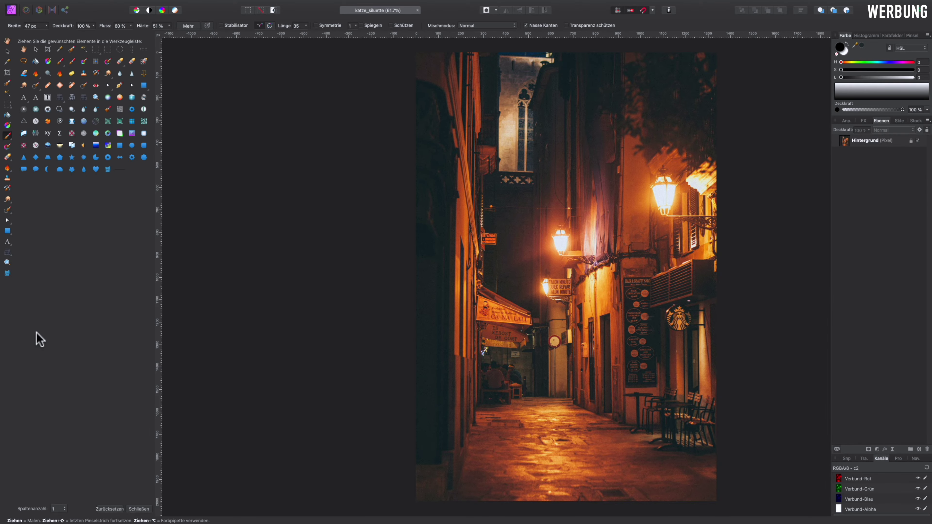
pyautogui.click(143, 509)
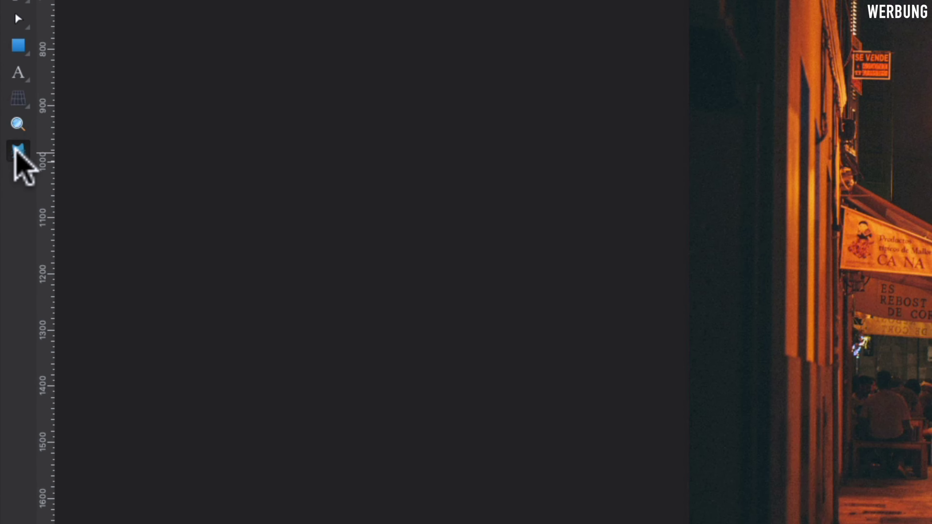
pyautogui.click(11, 199)
pyautogui.click(29, 54)
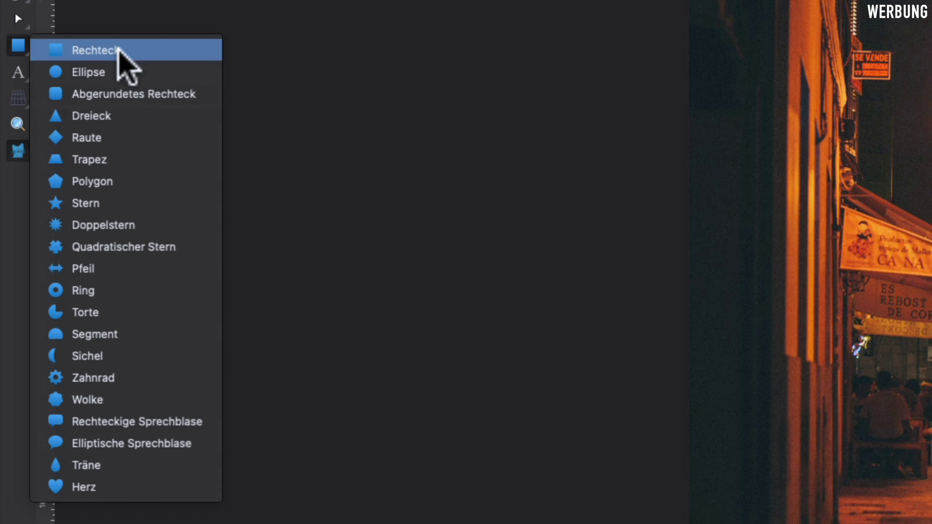
pyautogui.click(161, 269)
pyautogui.click(18, 152)
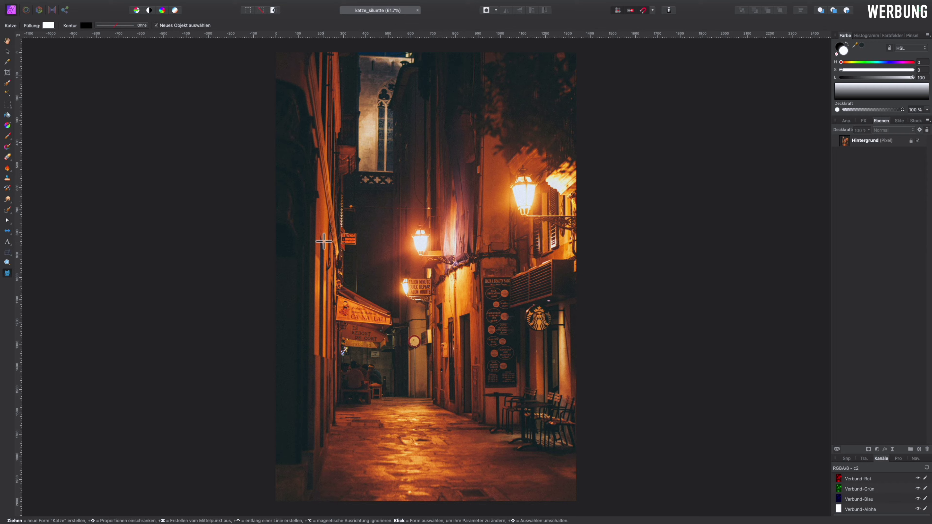
# Draw a Katze shape on the alley floor, shrink it, and nudge it into place.
pyautogui.moveTo(341, 341); pyautogui.dragTo(454, 450)
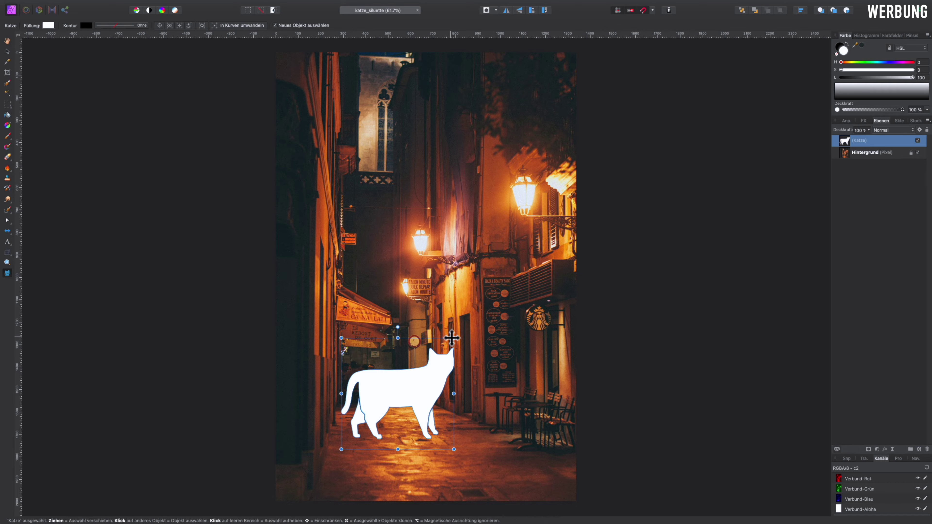
pyautogui.moveTo(454, 338); pyautogui.dragTo(399, 396)
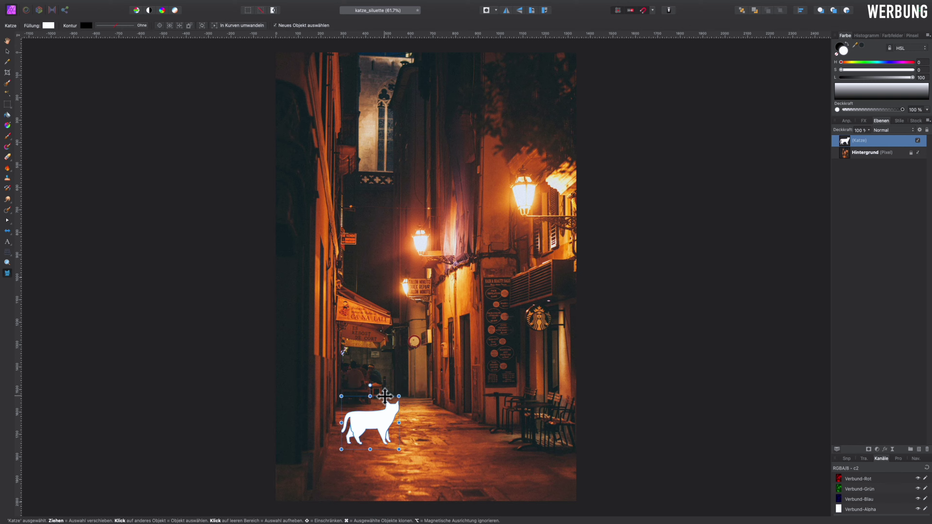
pyautogui.moveTo(384, 396); pyautogui.dragTo(386, 401)
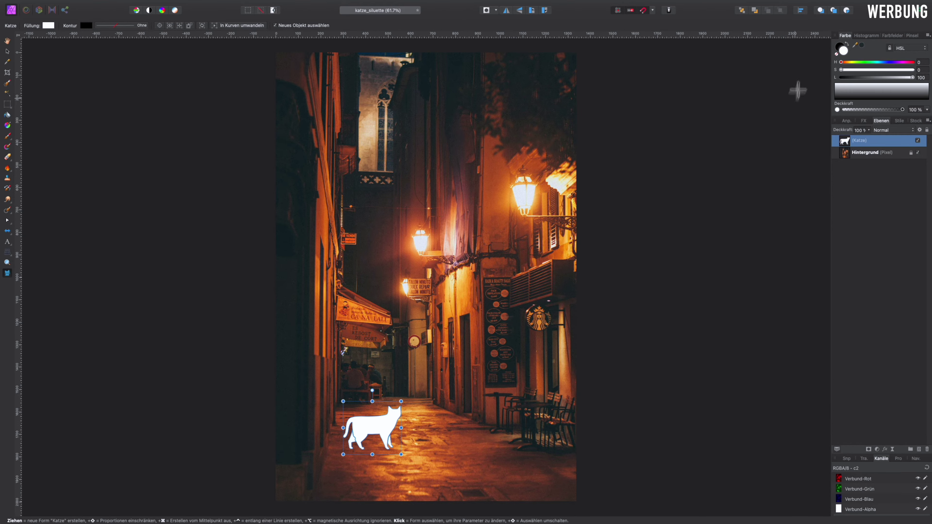
# Fill the cat with a near-black tone (HSL 190, 20, 12) sampled from the photo's shadows.
pyautogui.click(841, 95)
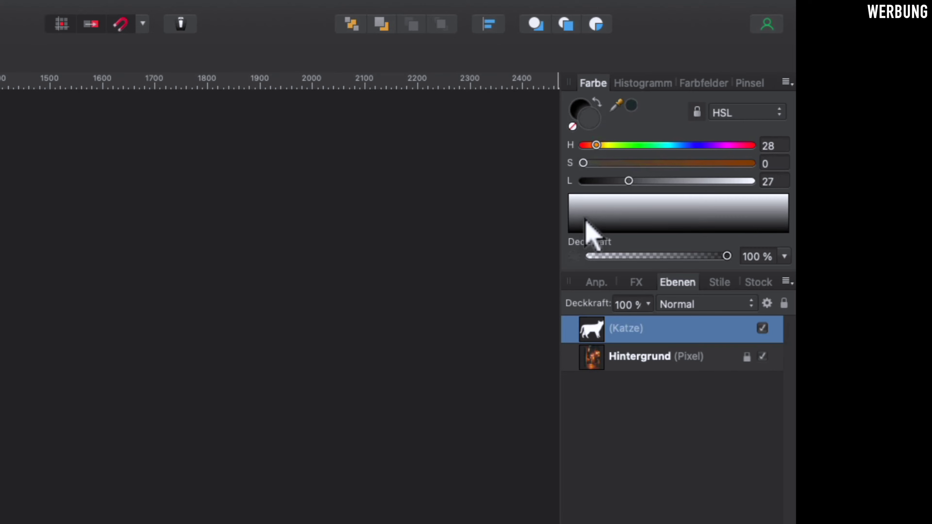
pyautogui.moveTo(585, 220); pyautogui.dragTo(565, 225)
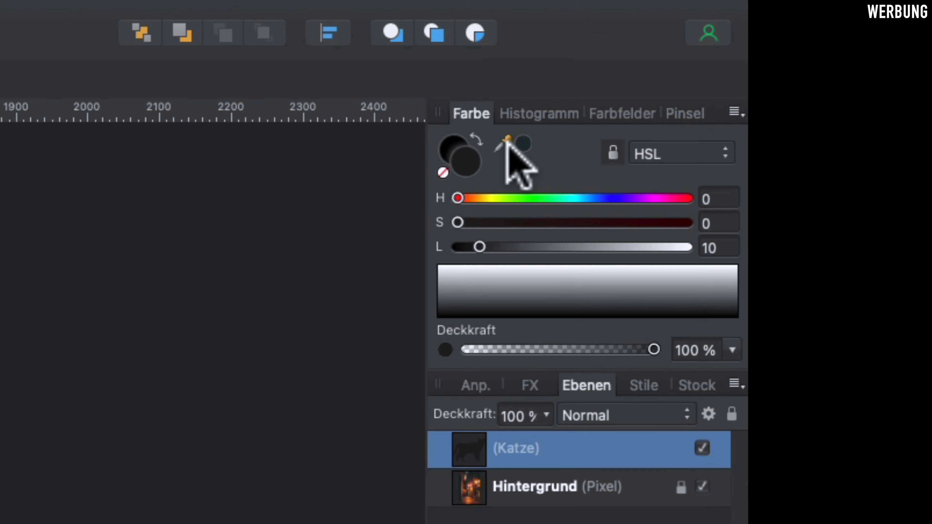
pyautogui.moveTo(507, 144); pyautogui.dragTo(293, 399)
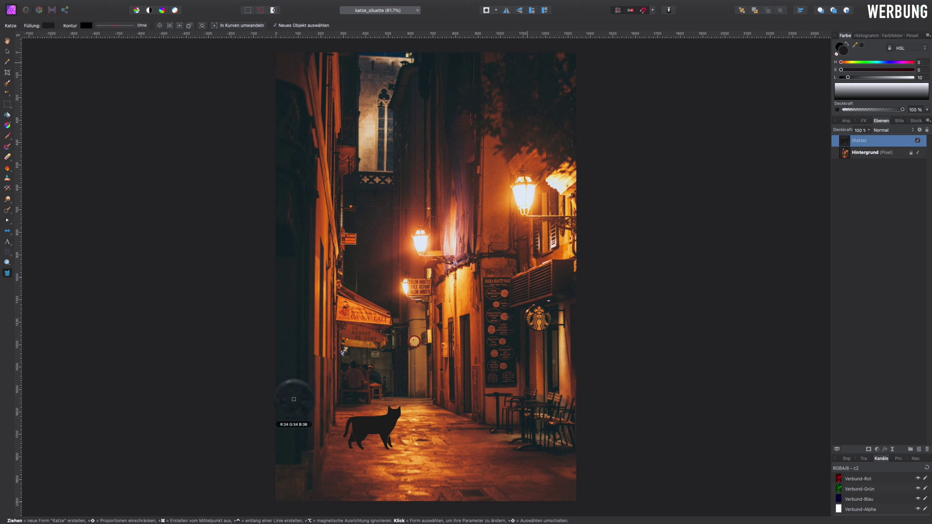
pyautogui.moveTo(294, 400); pyautogui.dragTo(293, 400)
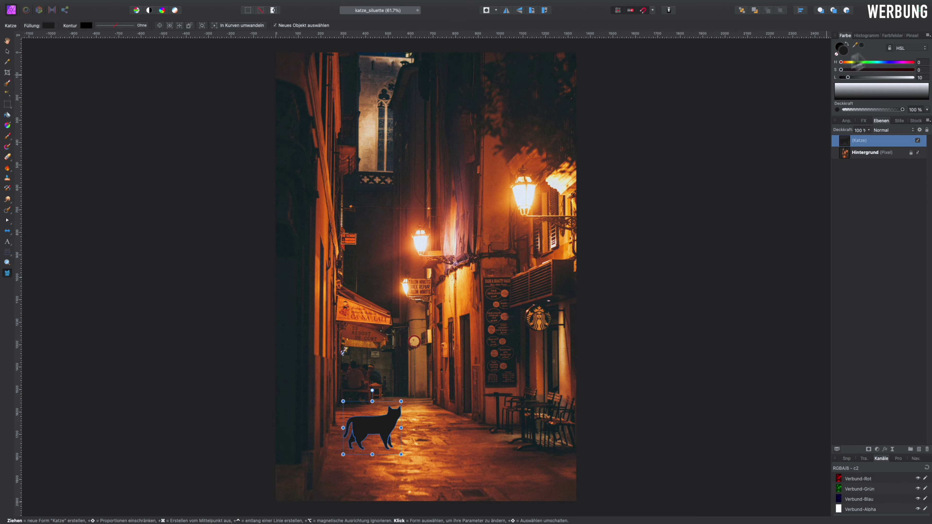
pyautogui.click(861, 46)
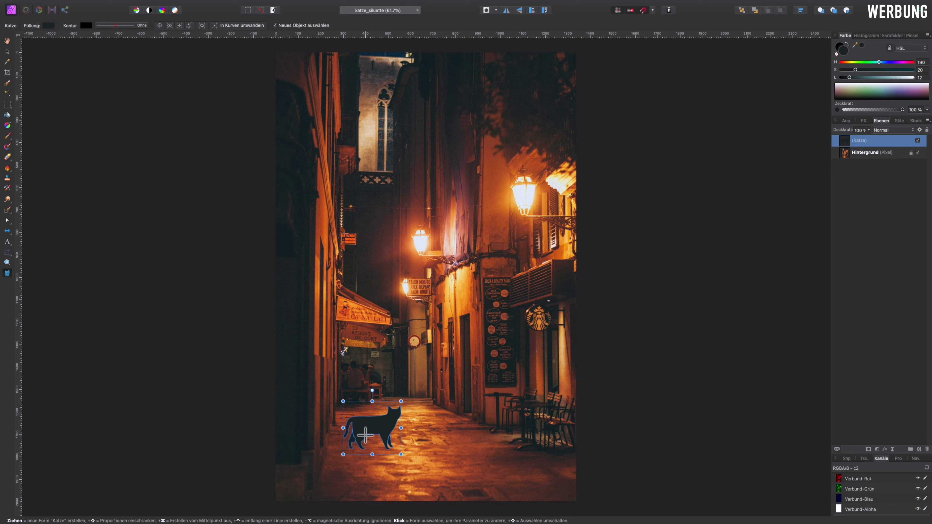
pyautogui.click(423, 452)
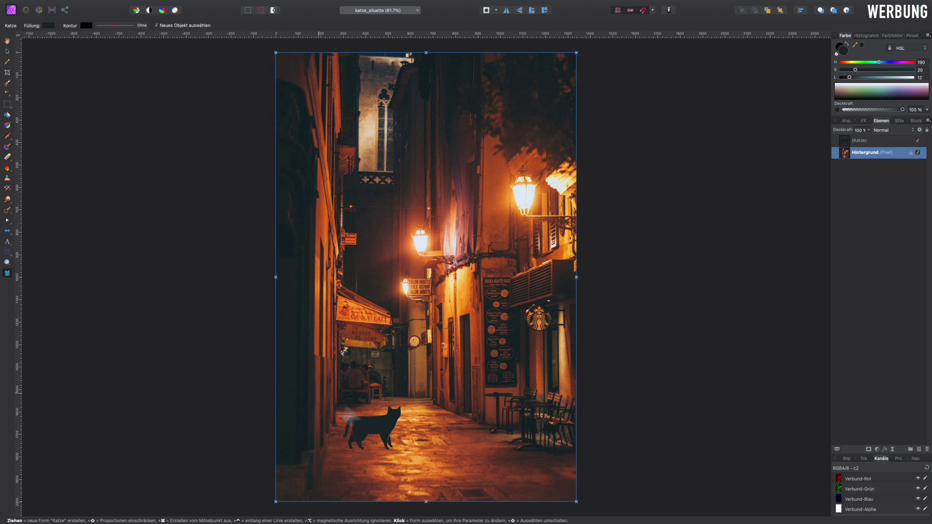
# Zoom in on the cat and select the Katze shape with the Move Tool.
pyautogui.scroll(5, 380, 430)
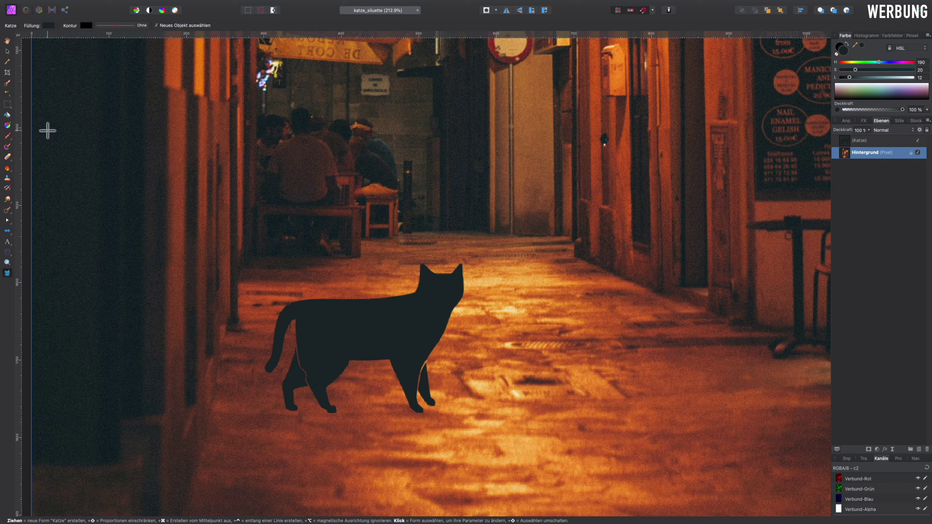
pyautogui.click(7, 51)
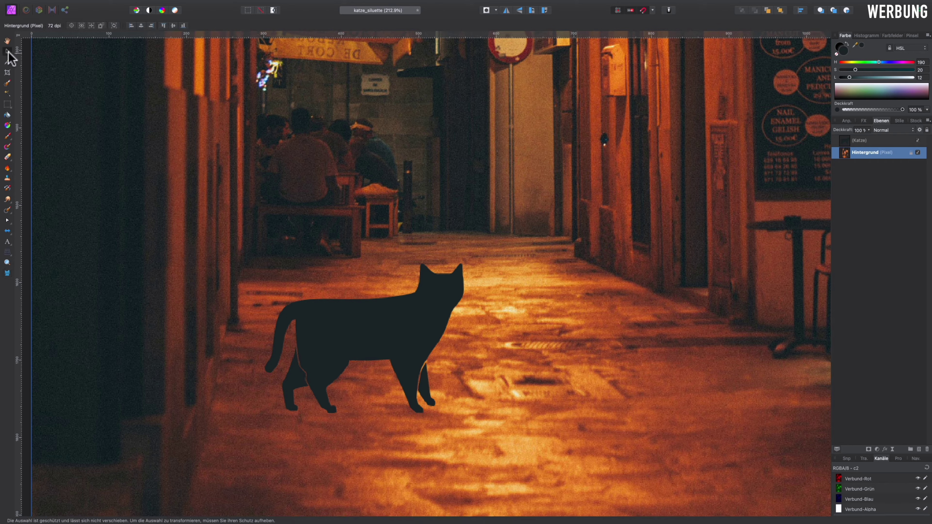
pyautogui.click(328, 327)
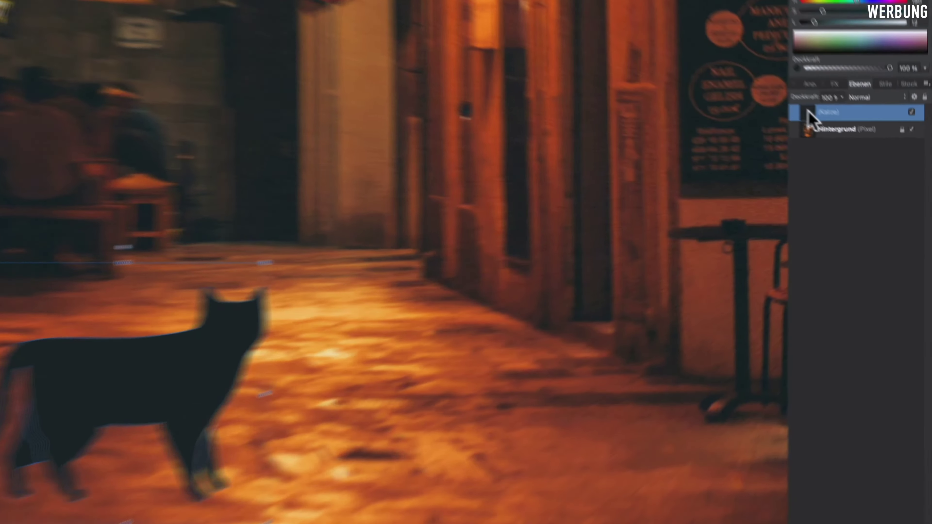
pyautogui.rightClick(847, 144)
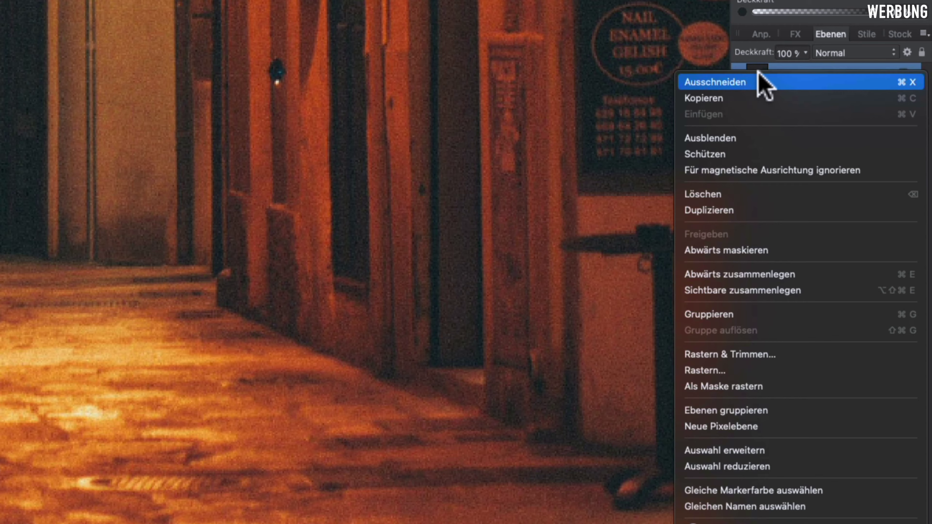
# Duplicate the Katze layer and squash the copy into a 56 px-tall shadow under the feet.
pyautogui.click(774, 212)
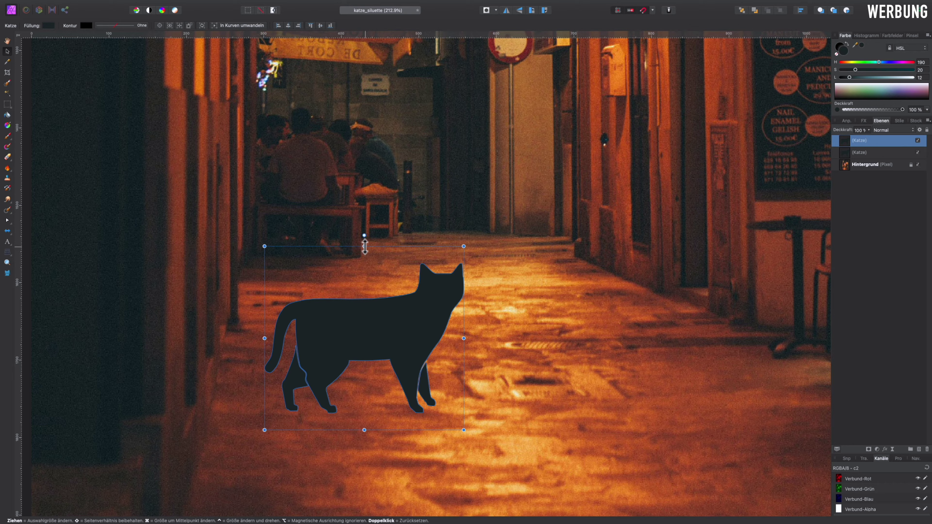
pyautogui.moveTo(366, 246); pyautogui.dragTo(364, 470)
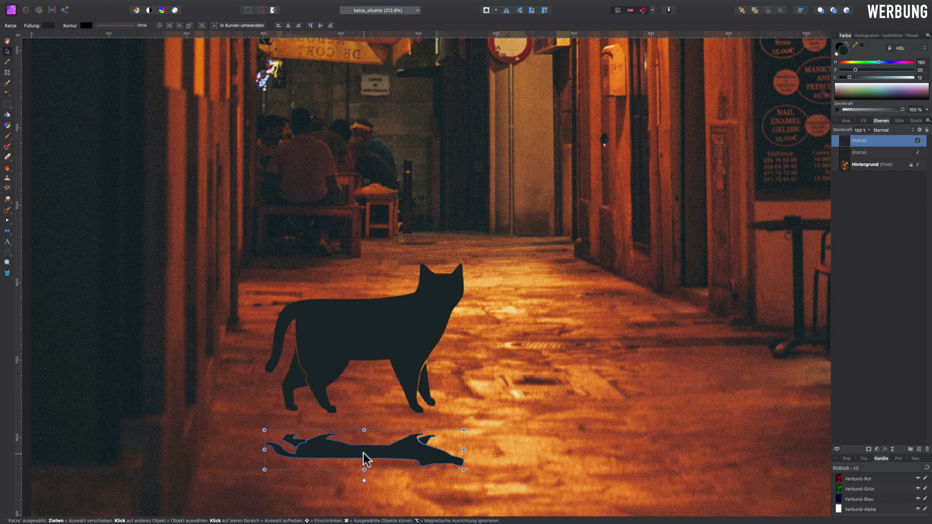
pyautogui.moveTo(370, 453); pyautogui.dragTo(374, 432)
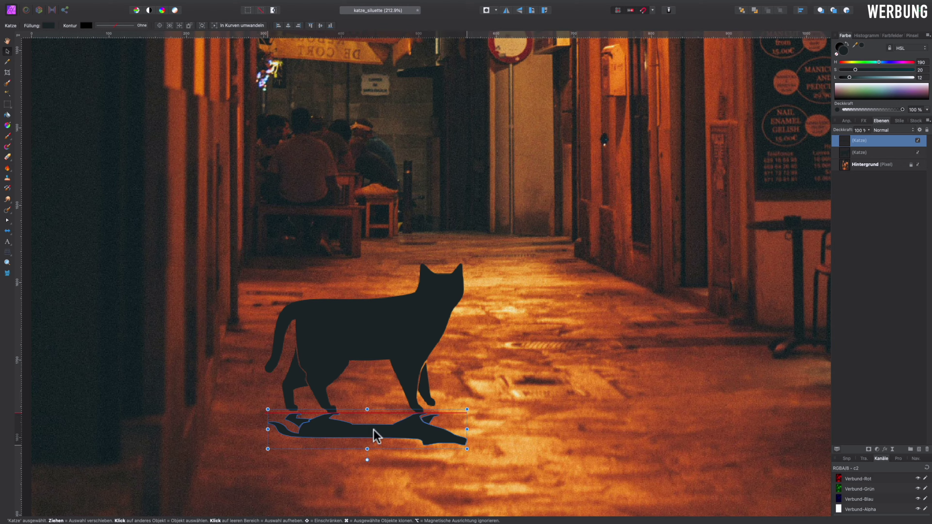
pyautogui.moveTo(368, 410); pyautogui.dragTo(368, 405)
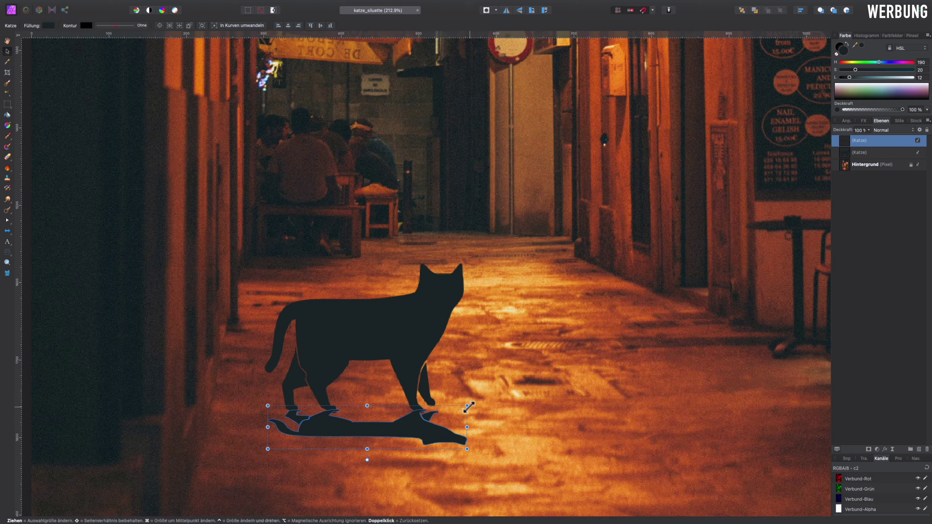
pyautogui.moveTo(368, 406); pyautogui.dragTo(369, 401)
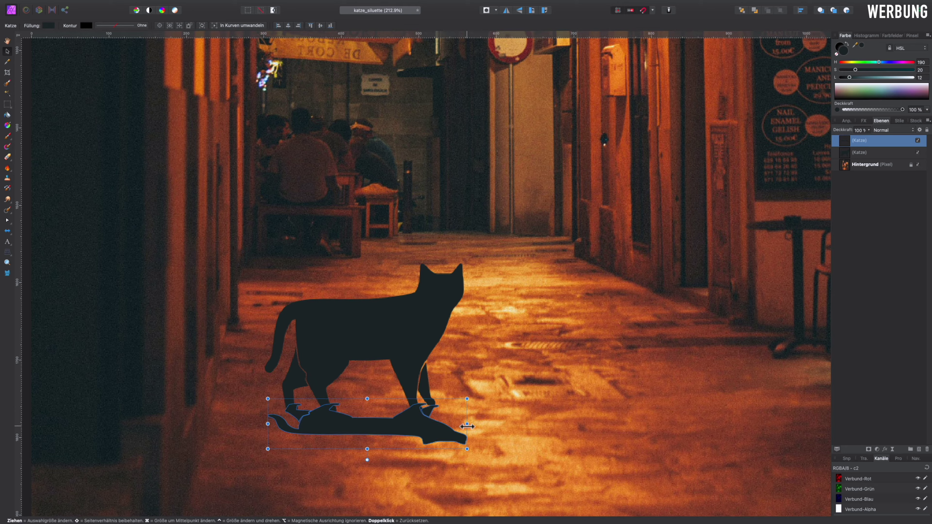
pyautogui.moveTo(466, 425); pyautogui.dragTo(463, 425)
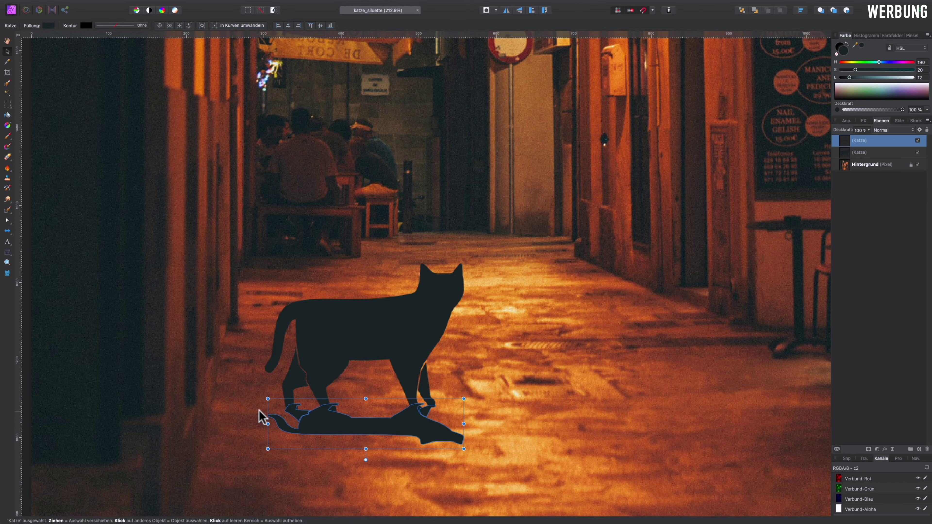
pyautogui.moveTo(269, 425); pyautogui.dragTo(265, 425)
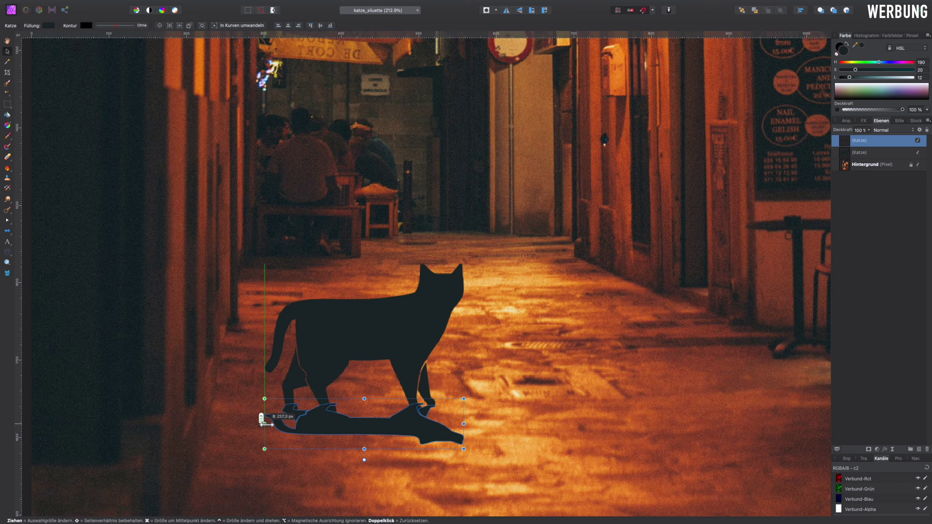
pyautogui.moveTo(365, 399); pyautogui.dragTo(365, 406)
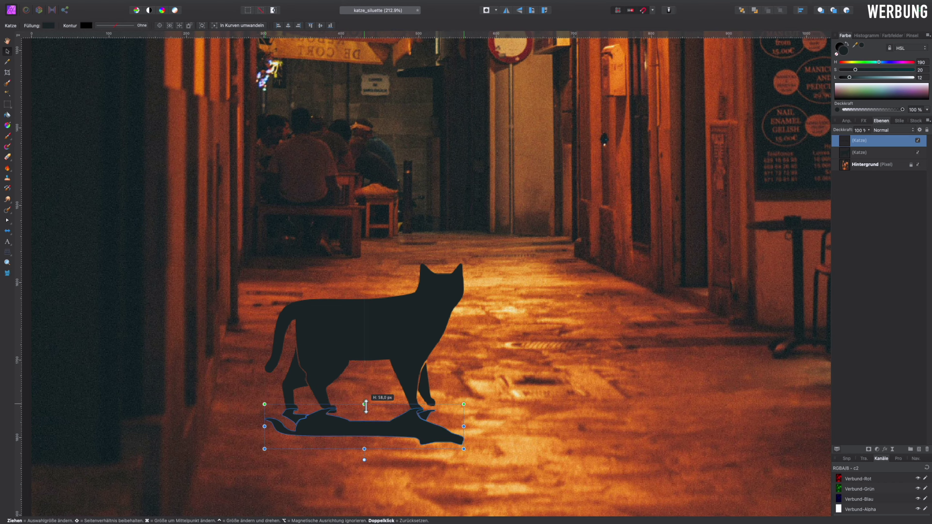
# Deselect the shadow and reselect the standing cat silhouette.
pyautogui.click(423, 401)
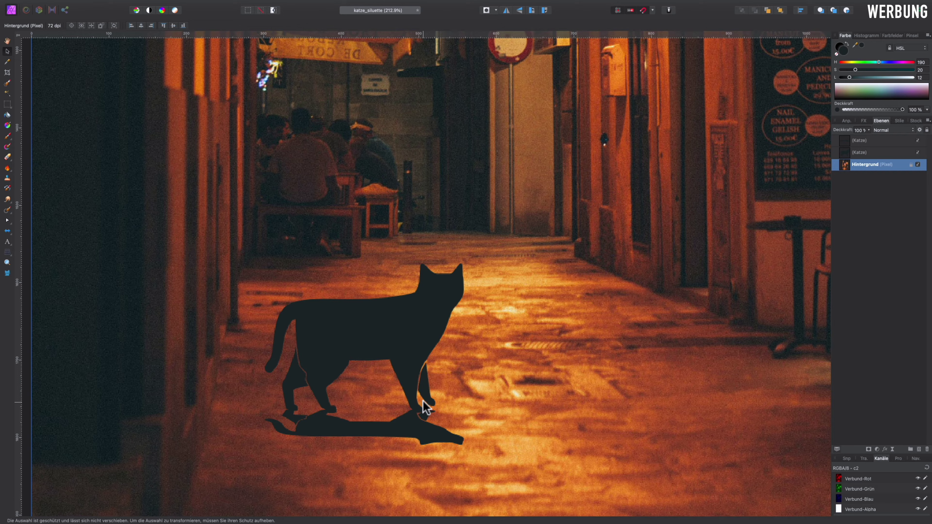
pyautogui.click(374, 328)
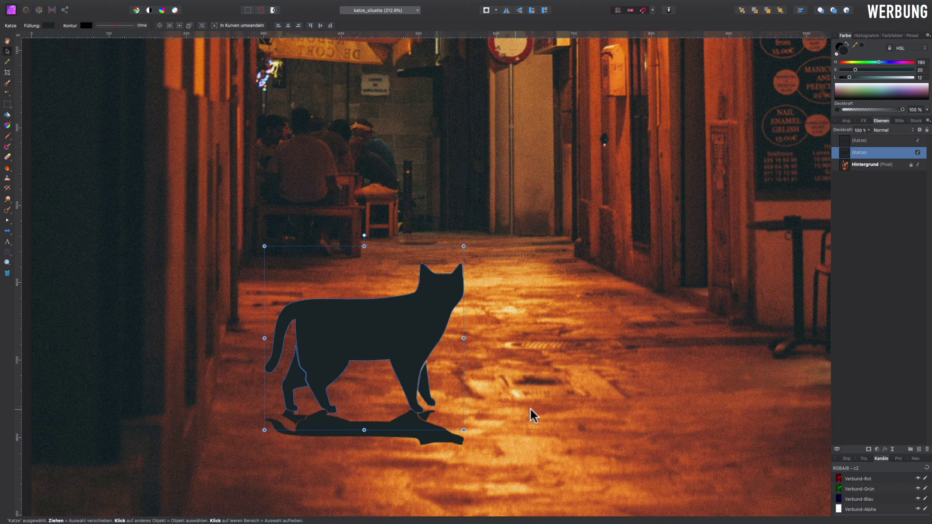
pyautogui.click(533, 417)
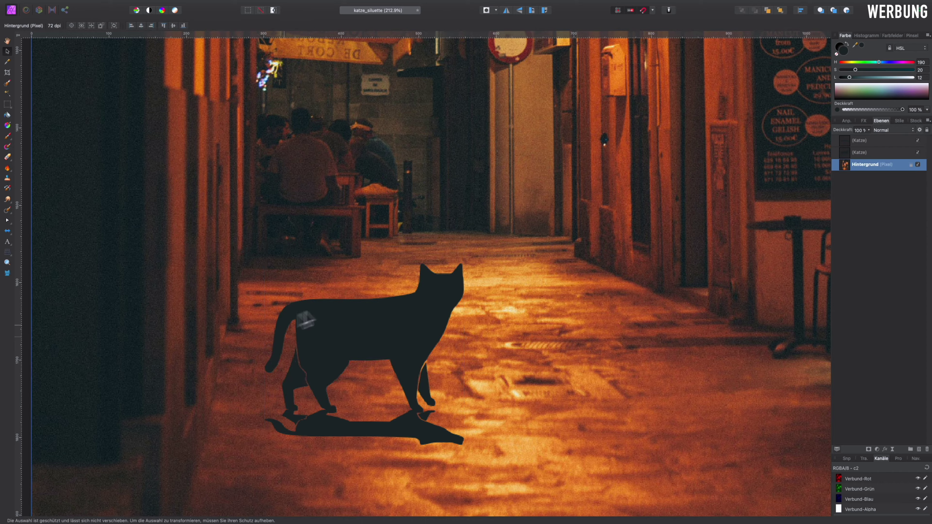
pyautogui.click(354, 326)
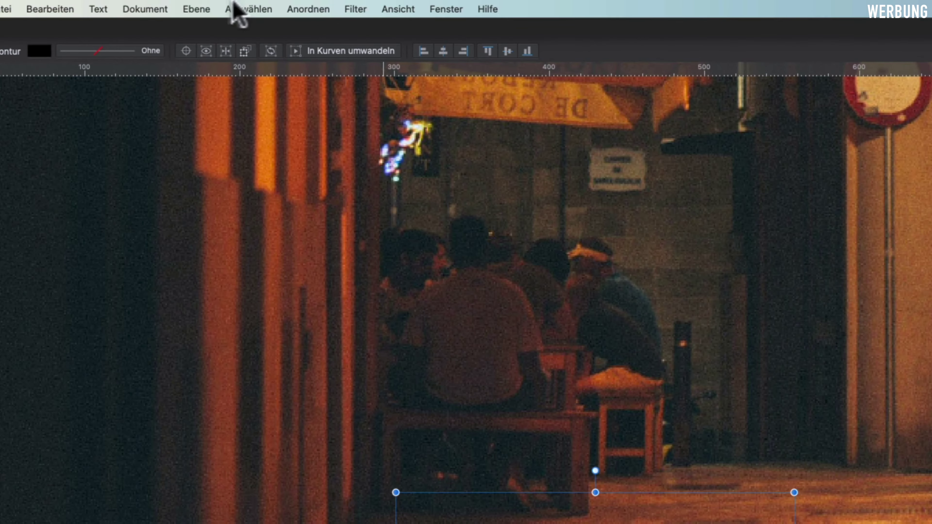
pyautogui.click(165, 4)
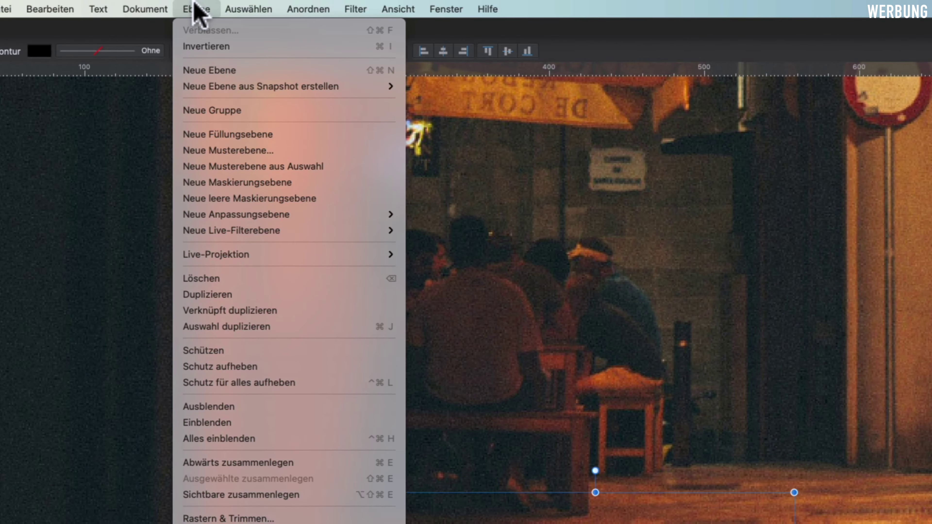
pyautogui.moveTo(231, 230)
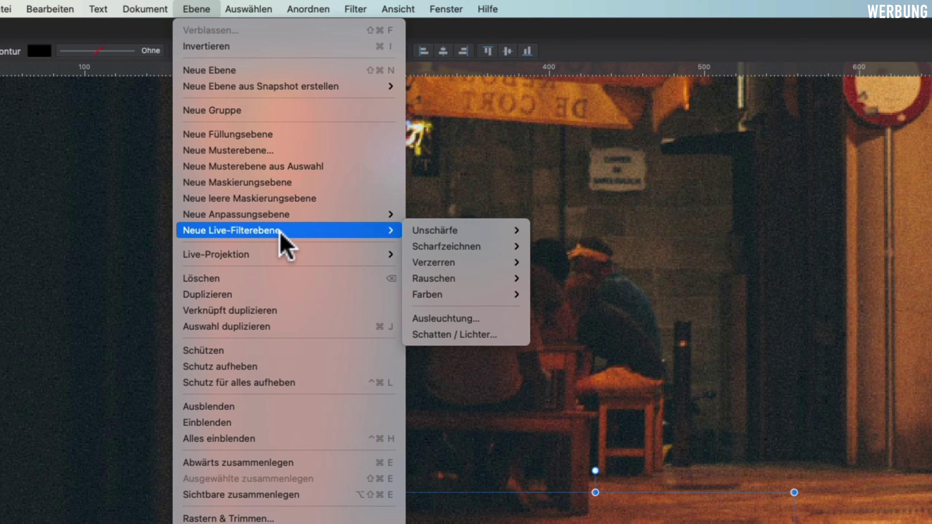
pyautogui.moveTo(436, 231)
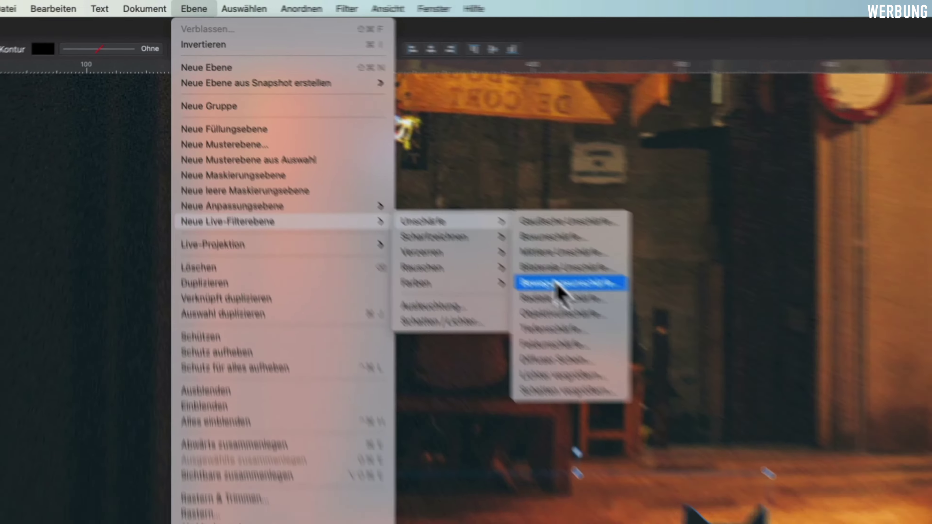
# Add a Bewegungsunschärfe live filter to the cat with 5.3 px radius at 55°.
pyautogui.click(578, 296)
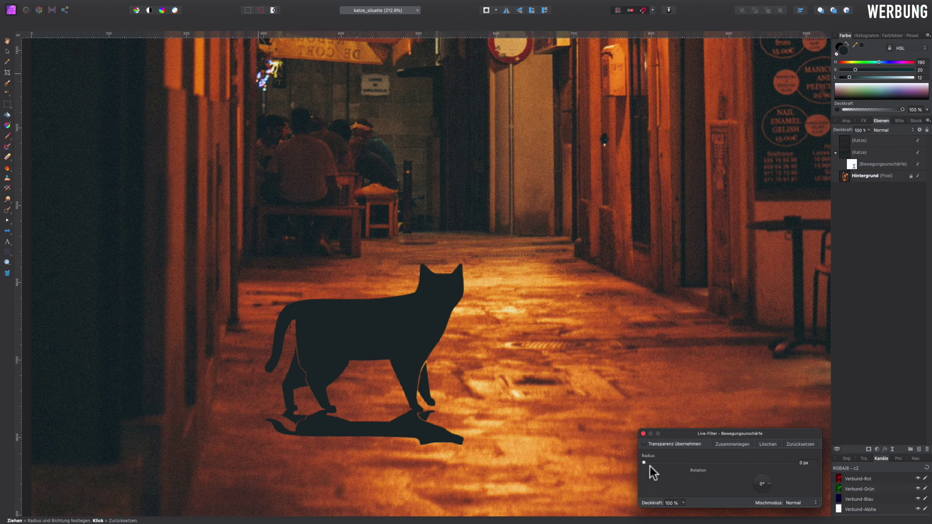
pyautogui.moveTo(666, 464); pyautogui.dragTo(687, 464)
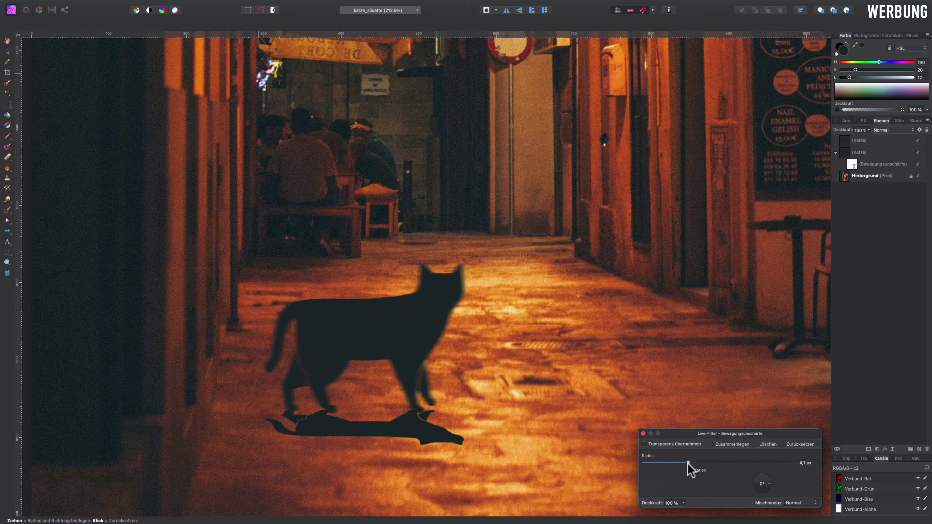
pyautogui.moveTo(687, 463); pyautogui.dragTo(692, 463)
pyautogui.moveTo(767, 490)
pyautogui.mouseDown()
pyautogui.moveTo(743, 488)
pyautogui.moveTo(782, 485)
pyautogui.moveTo(760, 459)
pyautogui.moveTo(780, 459)
pyautogui.mouseUp()
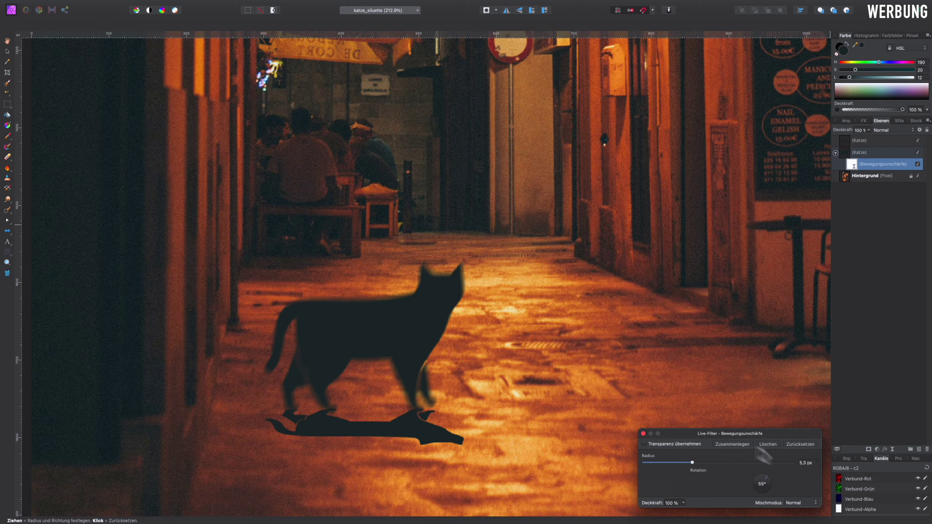
pyautogui.scroll(-3, 493, 293)
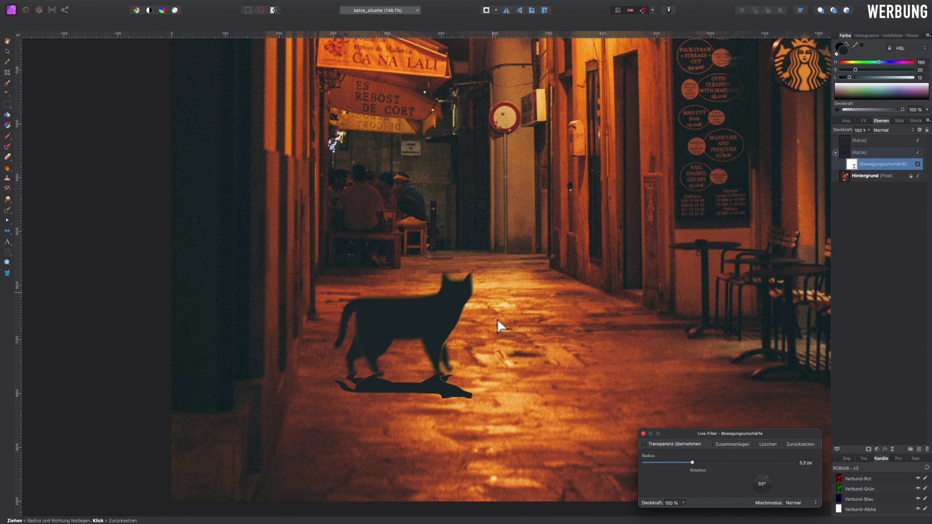
pyautogui.scroll(2, 448, 323)
pyautogui.scroll(1, 448, 323)
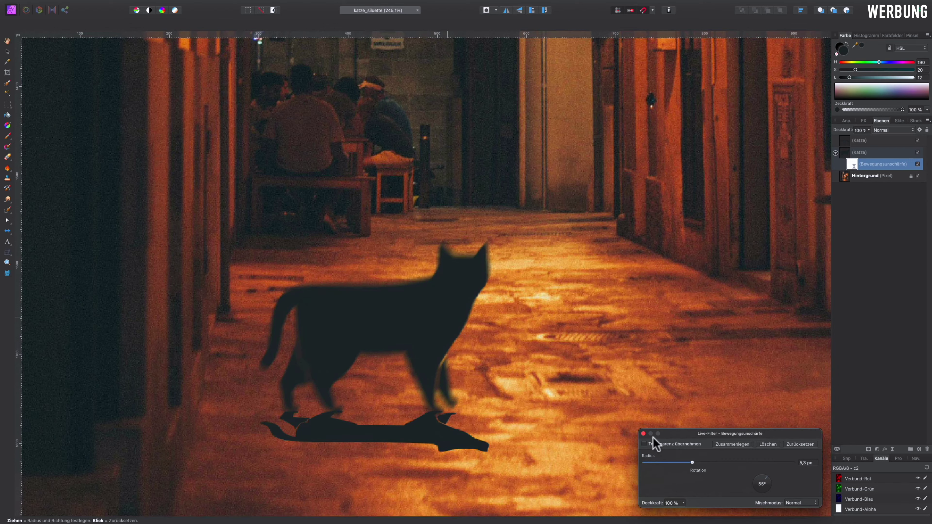
pyautogui.click(643, 433)
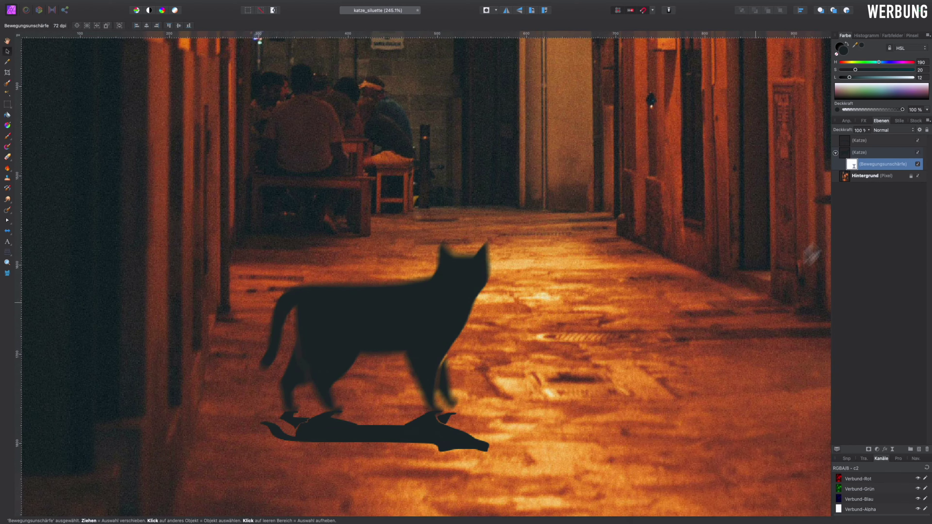
# Add a 4.9 px Gaußsche Unschärfe live filter to the shadow layer.
pyautogui.click(845, 141)
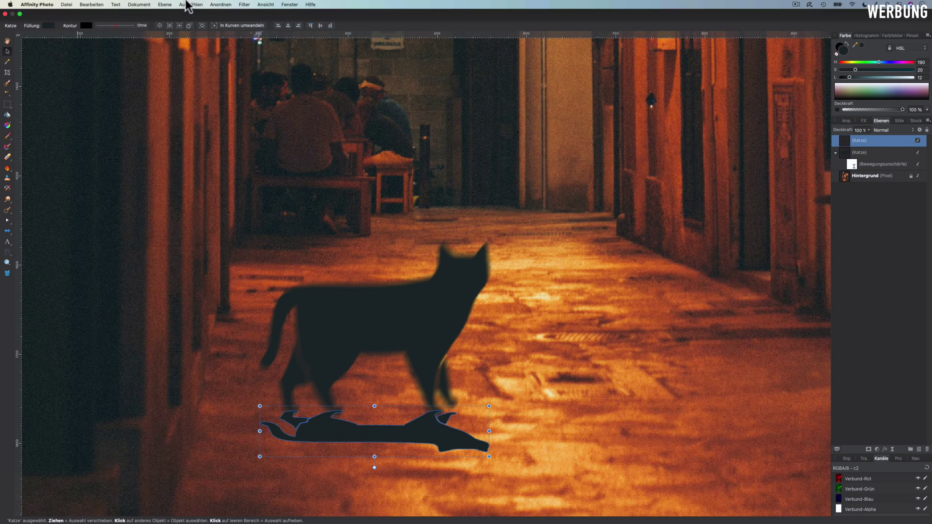
pyautogui.click(179, 5)
pyautogui.moveTo(165, 5)
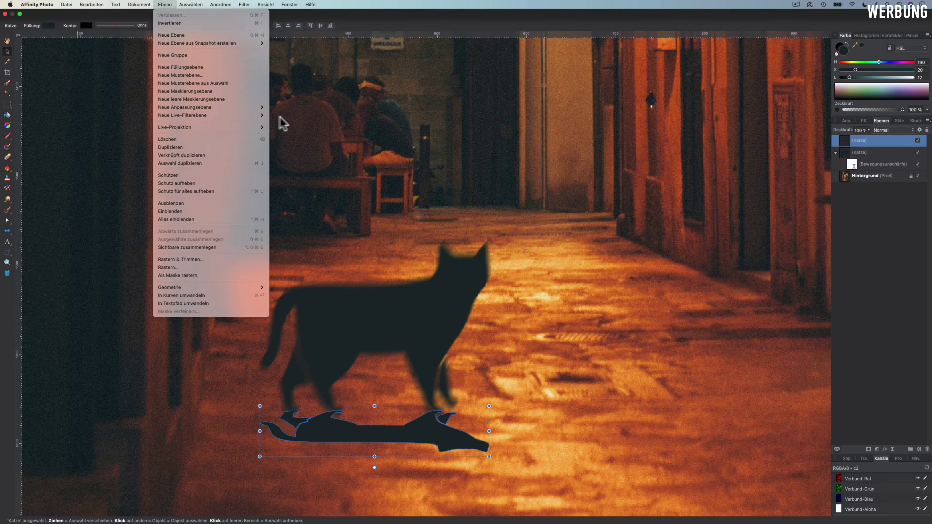
pyautogui.moveTo(285, 116)
pyautogui.click(341, 117)
pyautogui.moveTo(705, 487); pyautogui.dragTo(691, 485)
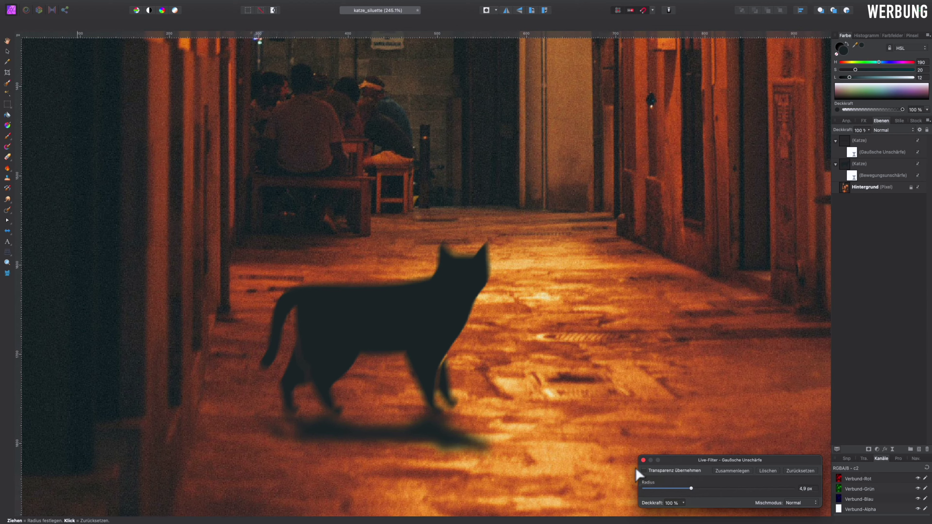
pyautogui.click(643, 460)
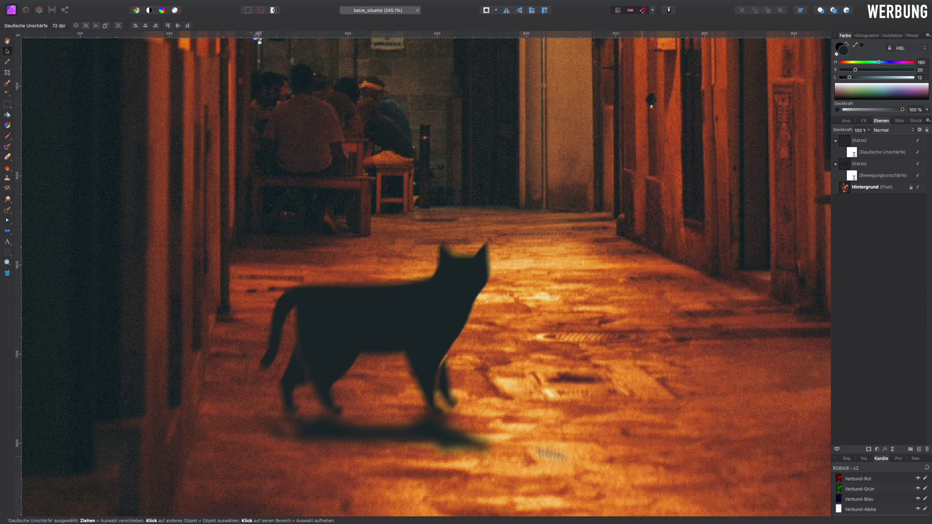
# Stretch the shadow slightly taller and fit the whole photo in view.
pyautogui.click(433, 432)
pyautogui.moveTo(374, 406); pyautogui.dragTo(377, 403)
pyautogui.hotkey('ctrl', '0')
pyautogui.click(566, 457)
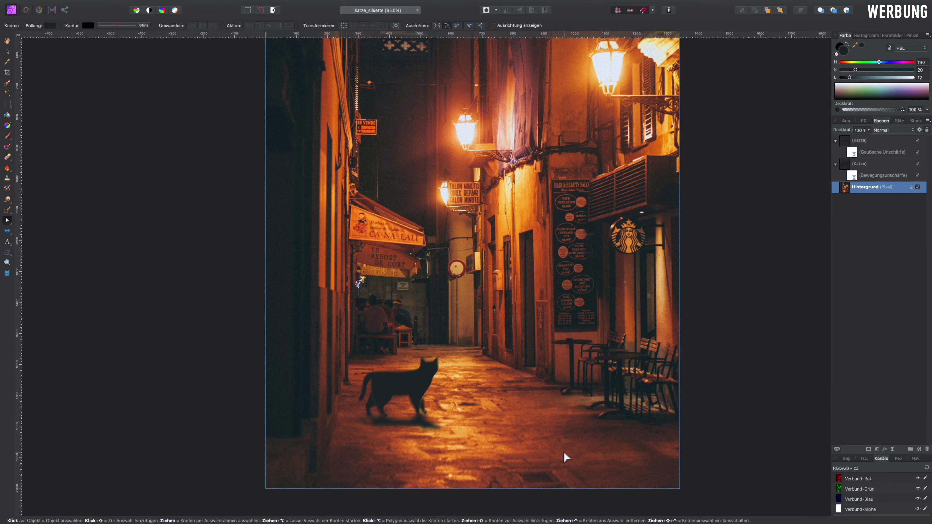
pyautogui.scroll(5, 565, 457)
pyautogui.scroll(5, 565, 457)
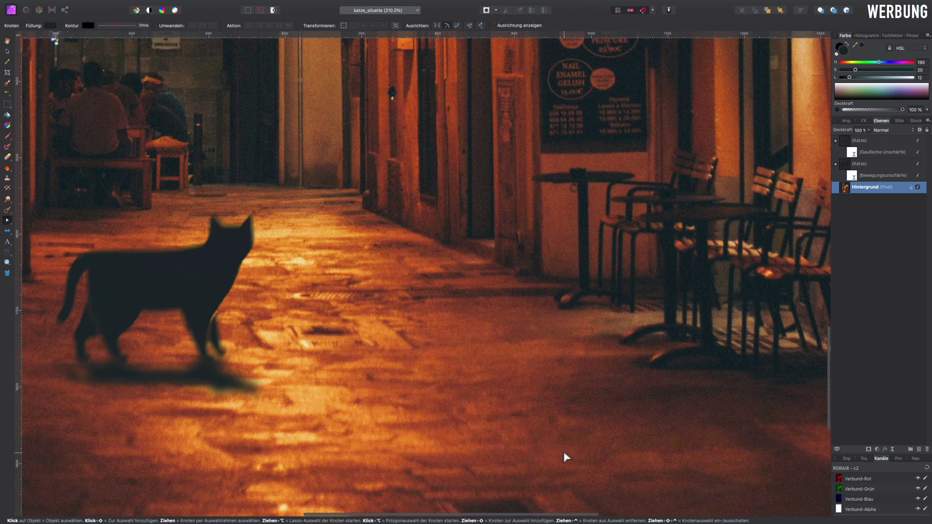
pyautogui.click(224, 267)
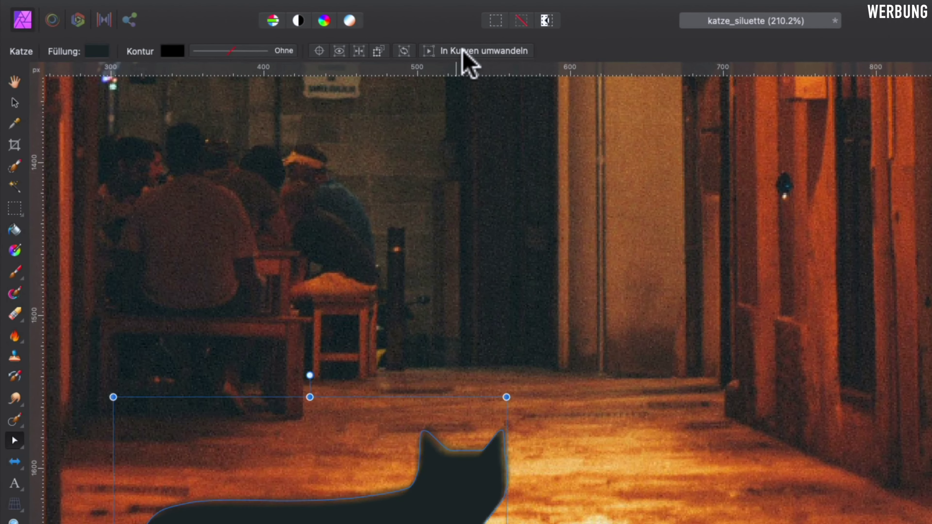
# Convert the cat silhouette to curves, trying and undoing a bend of the back node.
pyautogui.click(464, 52)
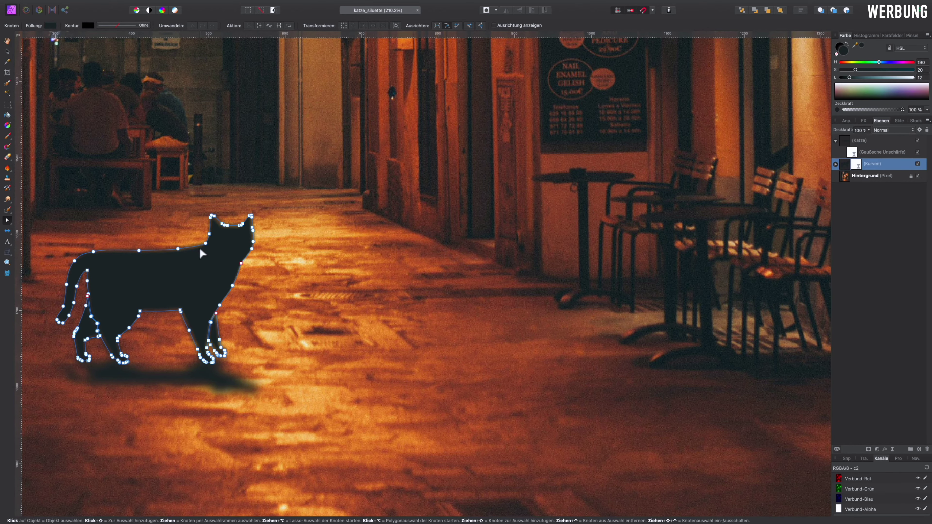
pyautogui.hscroll(-3, 200, 248)
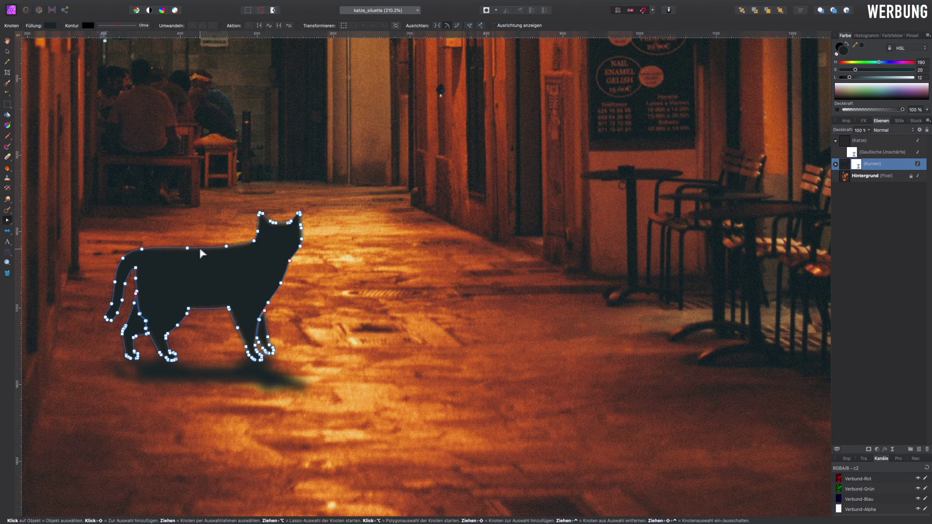
pyautogui.moveTo(188, 247); pyautogui.dragTo(190, 238)
pyautogui.press('super+z')
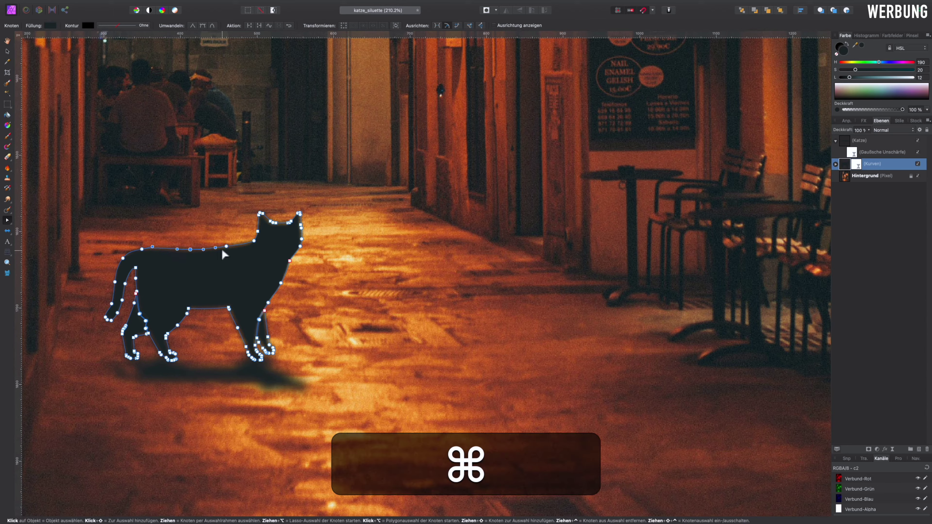
pyautogui.press('super+z')
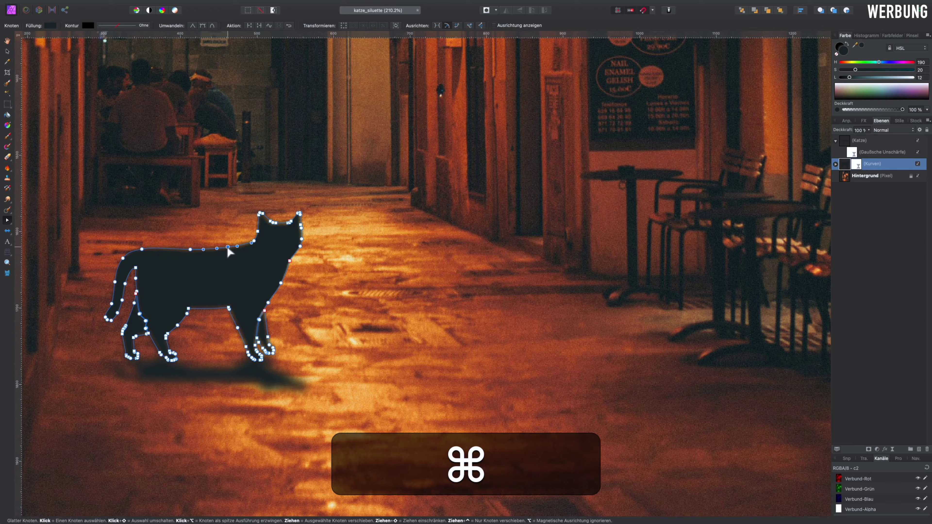
# Deselect, then reselect the cat's Kurven curve layer and open the Layer menu.
pyautogui.press('super+d')
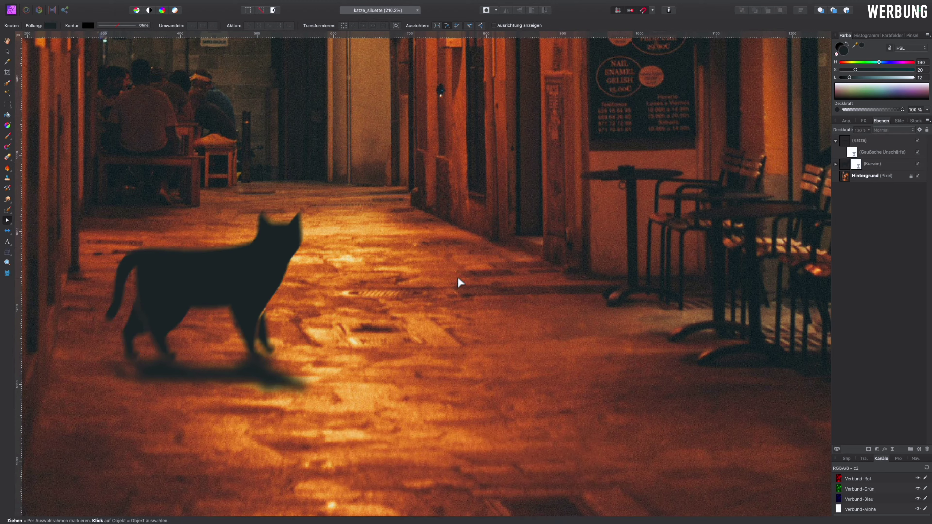
pyautogui.hscroll(-5, 457, 277)
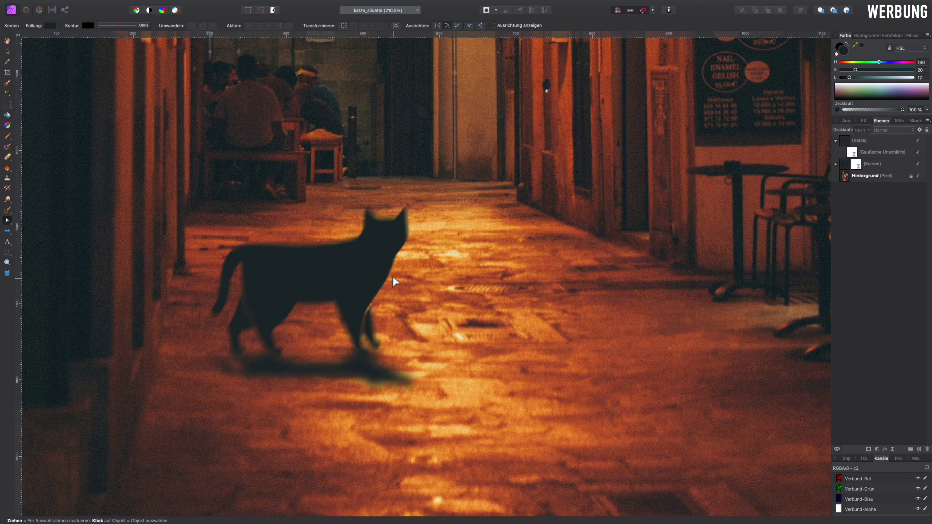
pyautogui.click(849, 168)
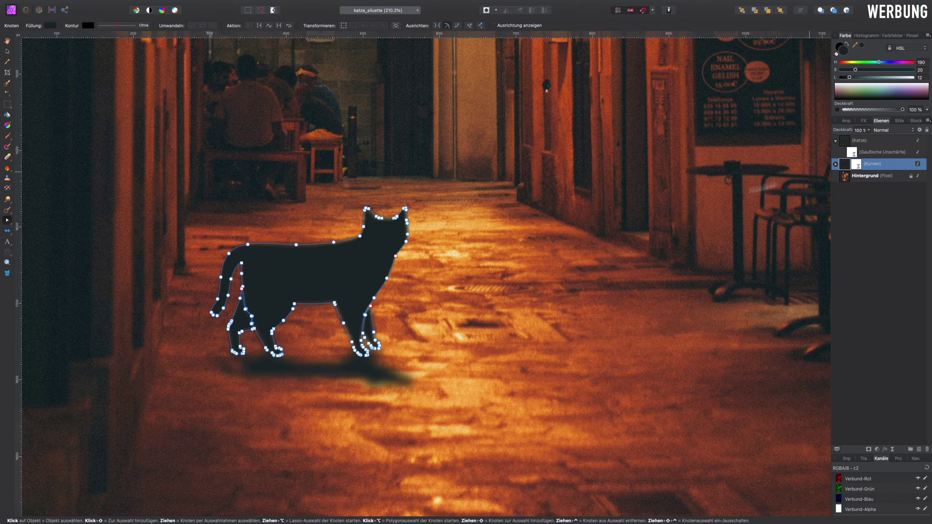
pyautogui.click(168, 4)
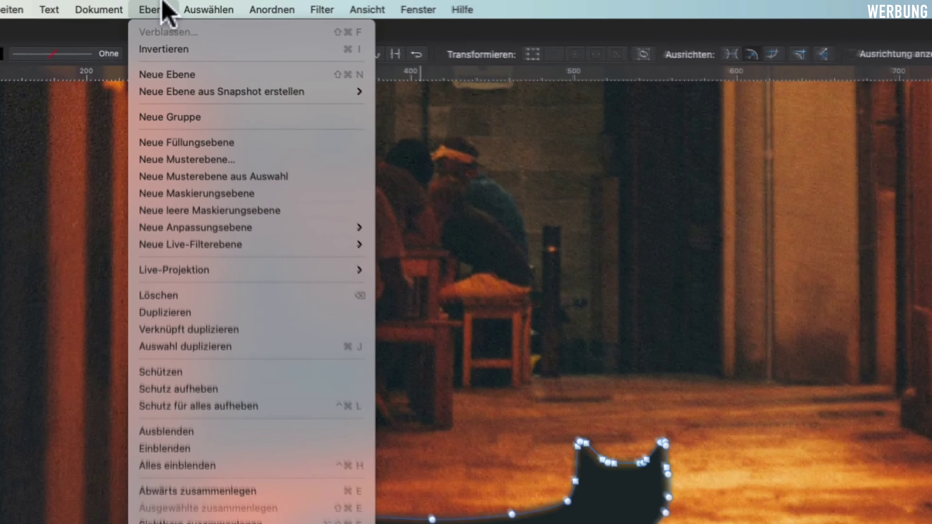
pyautogui.moveTo(191, 244)
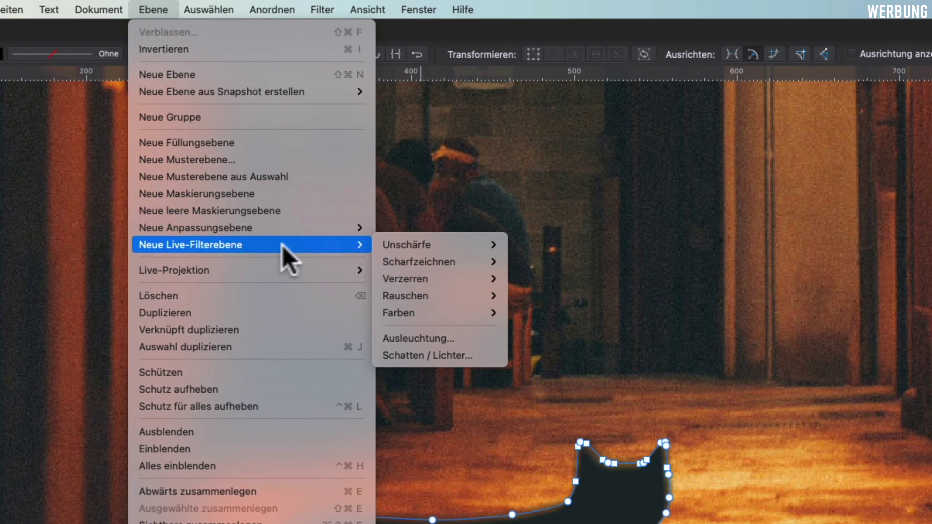
pyautogui.moveTo(405, 296)
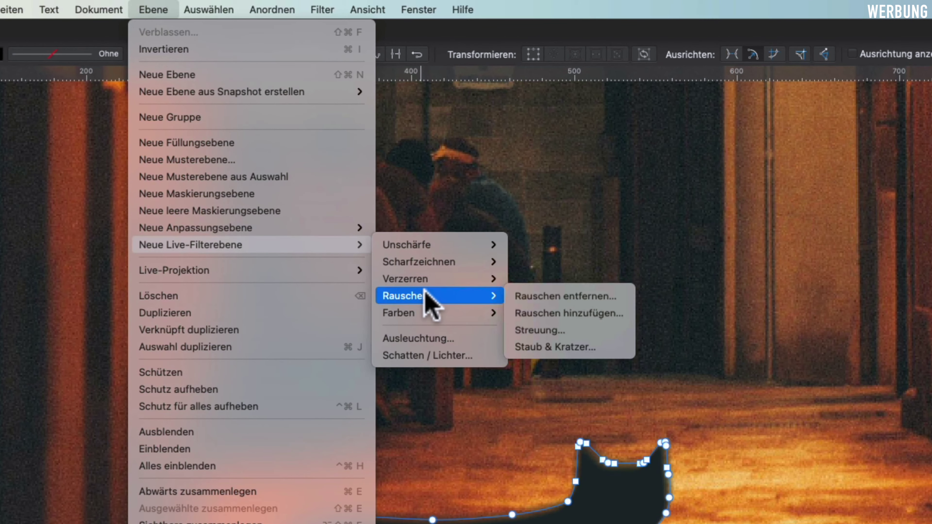
# Add a Rauschen hinzufügen noise live filter set to Uniform, Monochrome, 7% intensity.
pyautogui.click(552, 313)
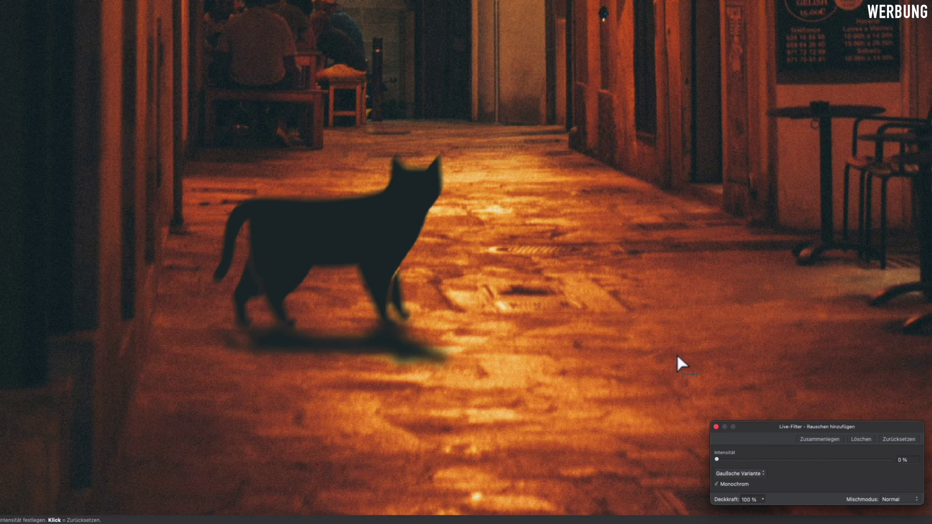
pyautogui.moveTo(717, 460); pyautogui.dragTo(737, 461)
pyautogui.scroll(3, 187, 288)
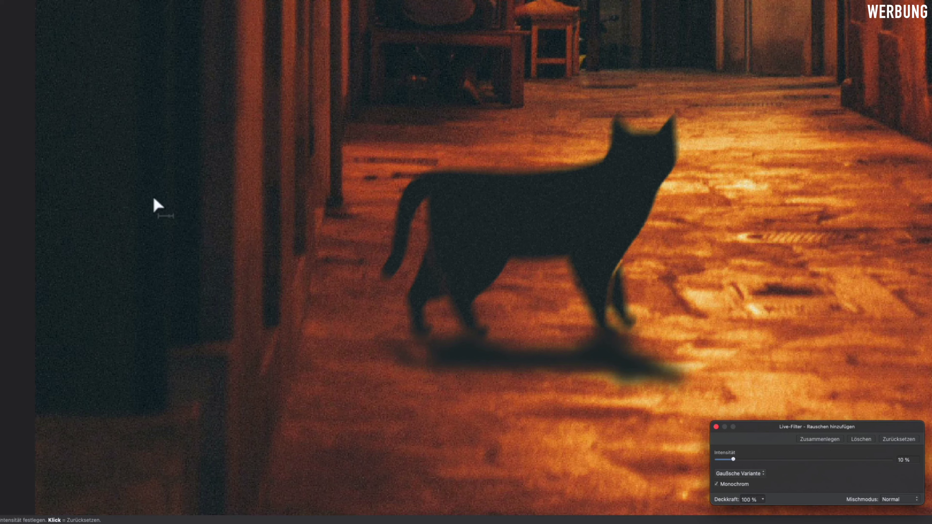
pyautogui.click(729, 474)
pyautogui.click(726, 484)
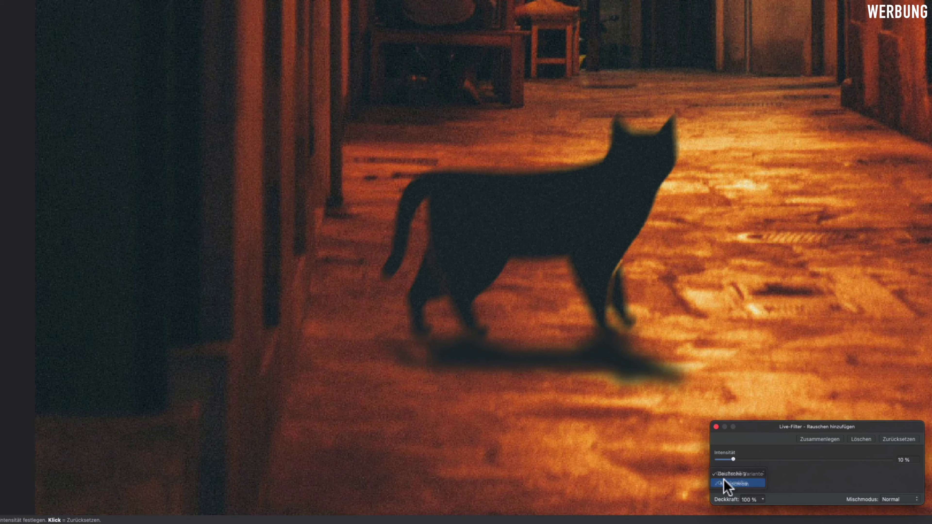
pyautogui.click(732, 466)
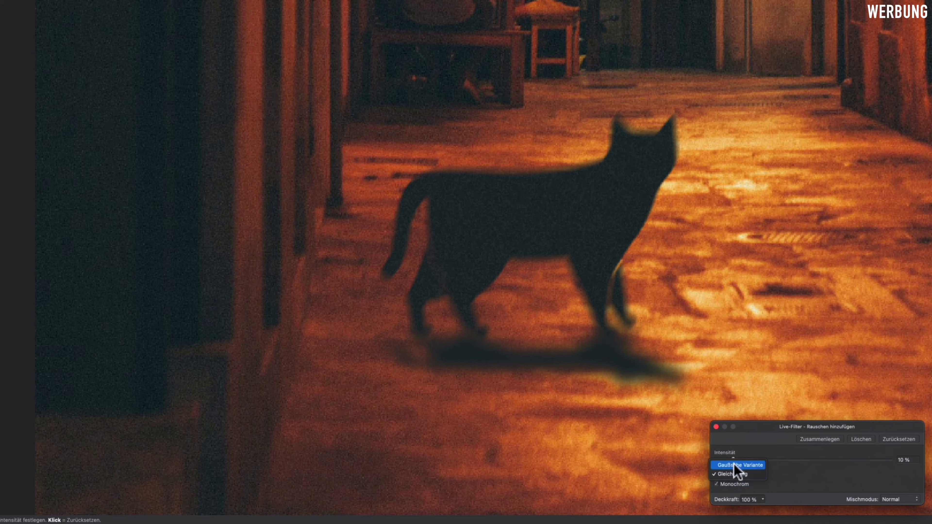
pyautogui.click(731, 468)
pyautogui.click(731, 474)
pyautogui.click(730, 482)
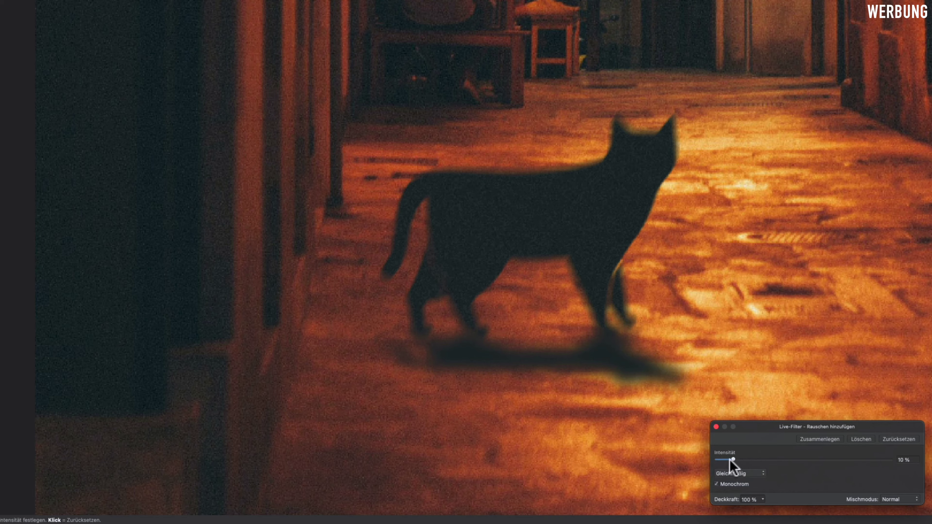
pyautogui.moveTo(733, 460); pyautogui.dragTo(731, 461)
pyautogui.click(716, 426)
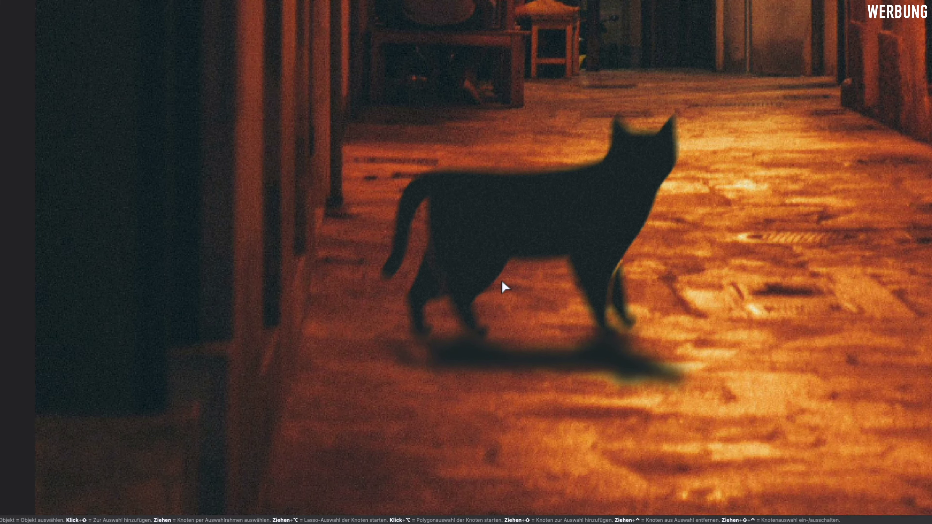
pyautogui.hscroll(2, 460, 317)
pyautogui.scroll(-2, 459, 314)
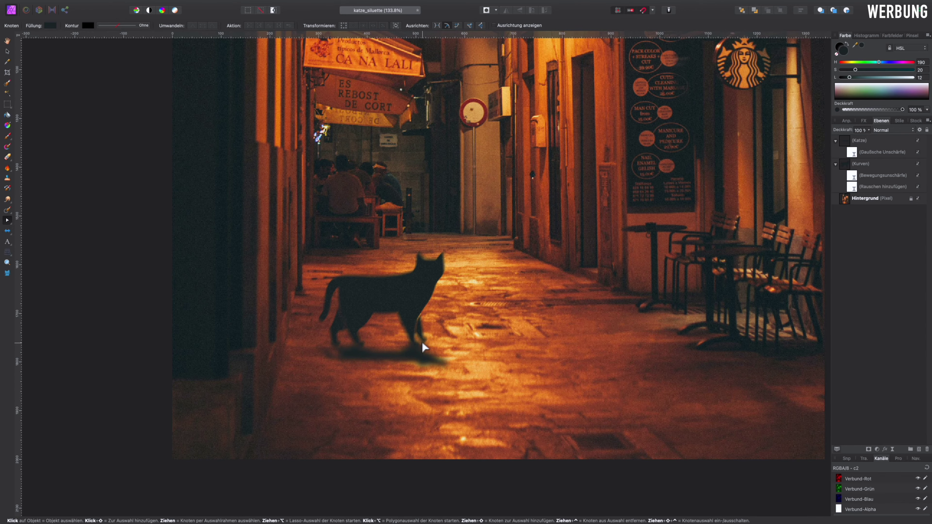
pyautogui.scroll(-2, 423, 344)
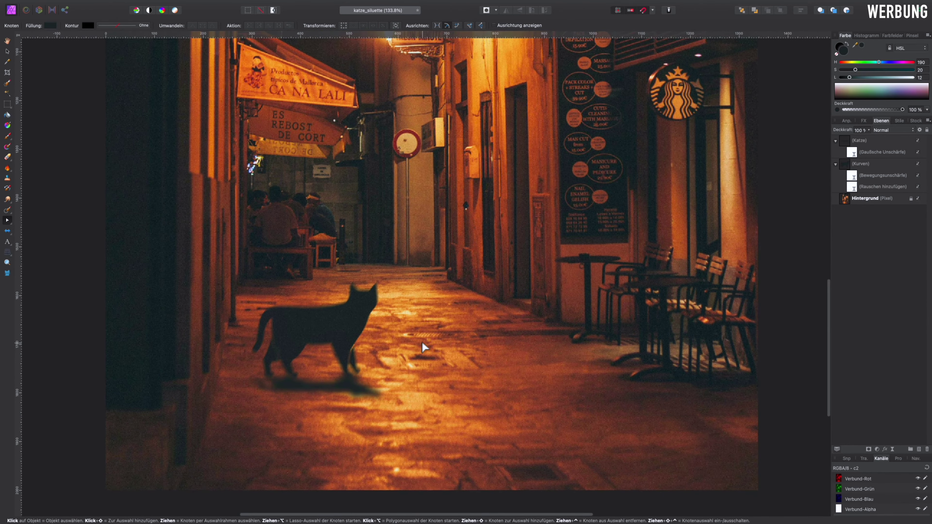
pyautogui.scroll(-1, 424, 347)
pyautogui.scroll(-1, 424, 347)
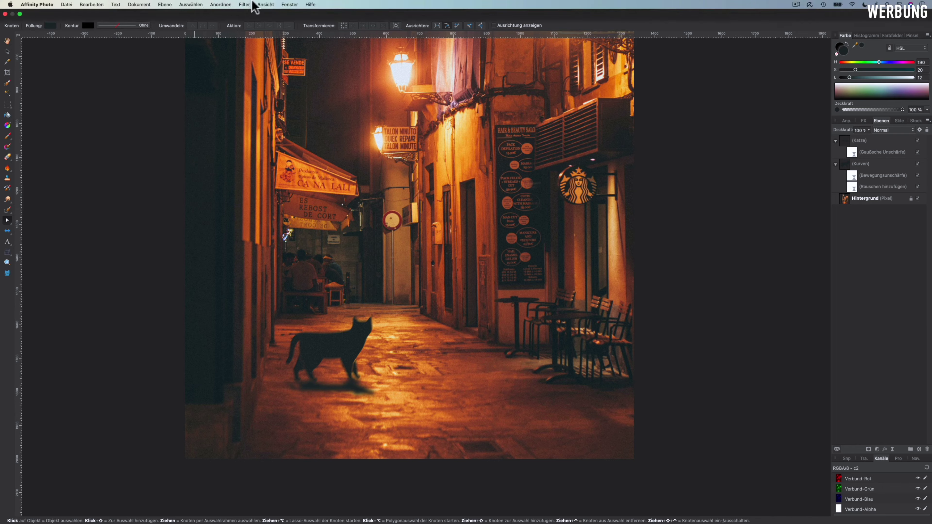
# Set the Tools panel column count to 2 via View > Customise Tools.
pyautogui.click(263, 5)
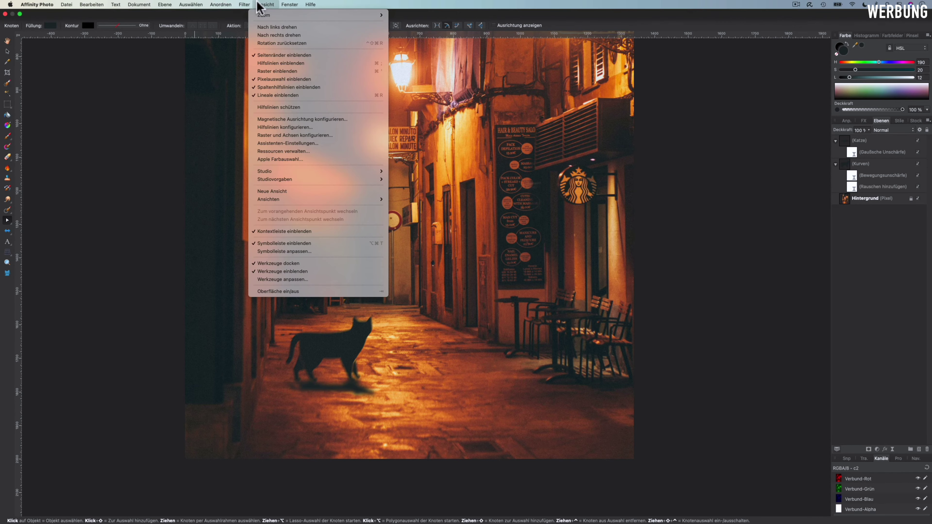
pyautogui.click(270, 280)
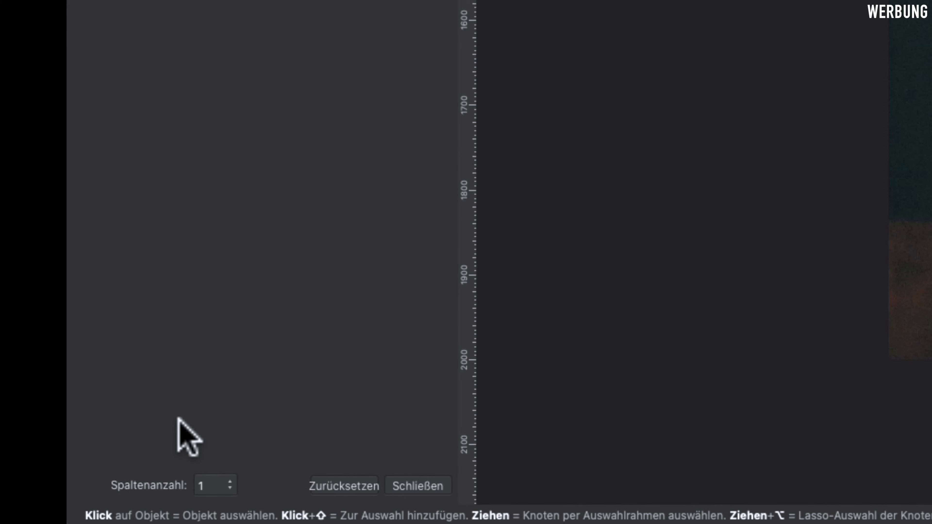
pyautogui.click(213, 484)
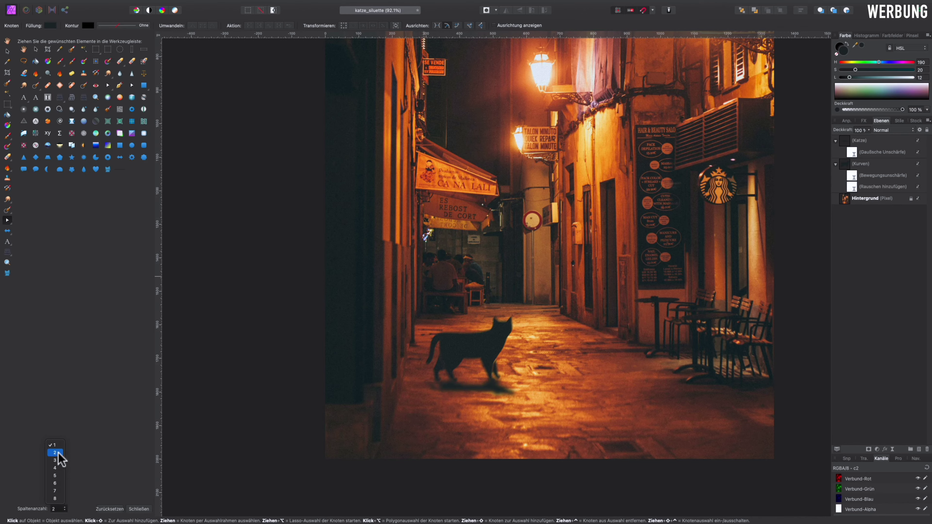
pyautogui.click(55, 453)
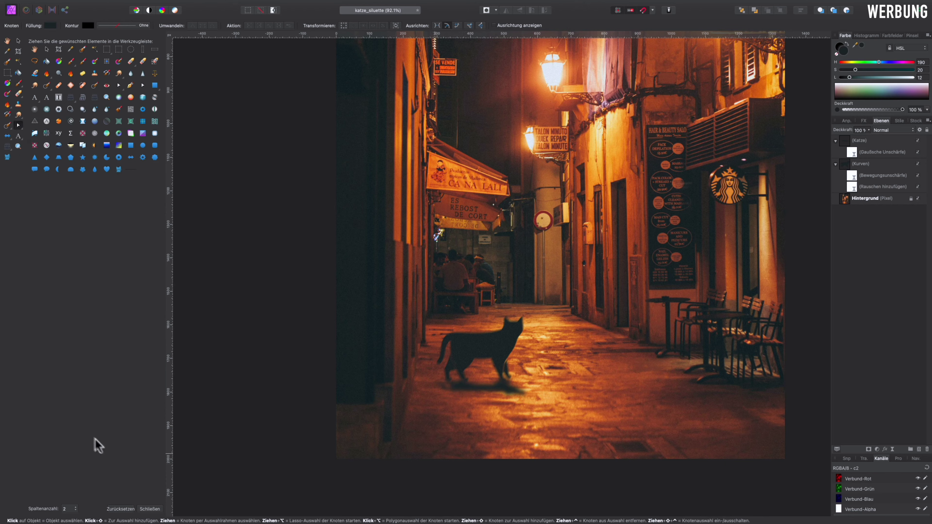
pyautogui.click(150, 509)
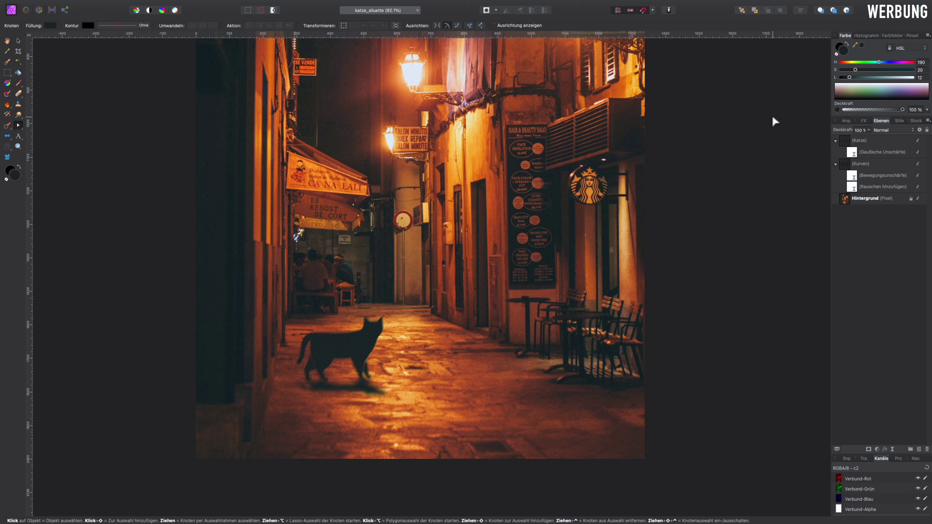
# Reset working colours to black and white, swap them, and show the Histogram panel.
pyautogui.press('d')
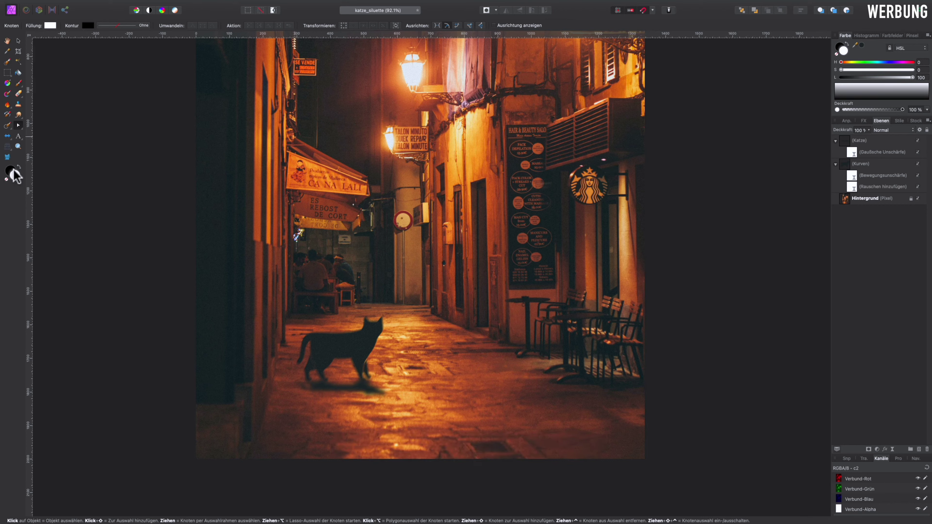
pyautogui.press('x')
pyautogui.press('x')
pyautogui.press('x')
pyautogui.press('x')
pyautogui.press('x')
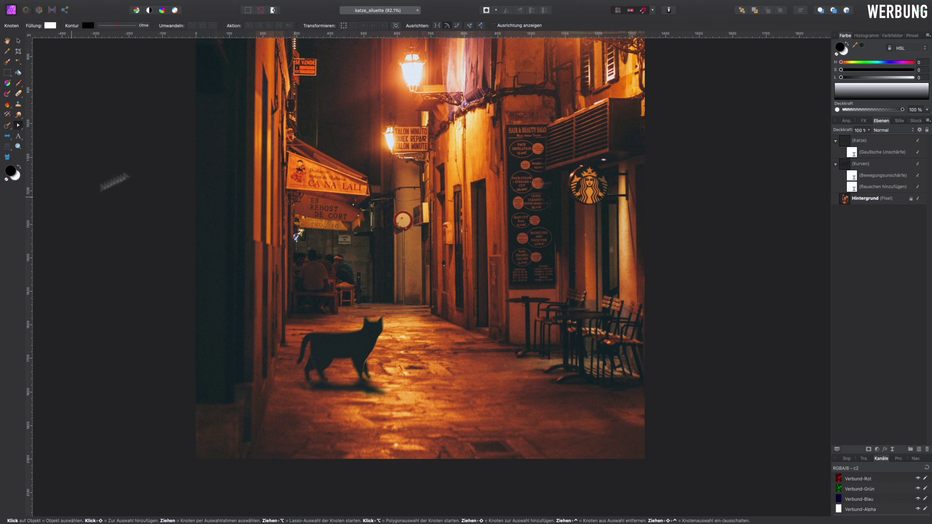
pyautogui.click(864, 36)
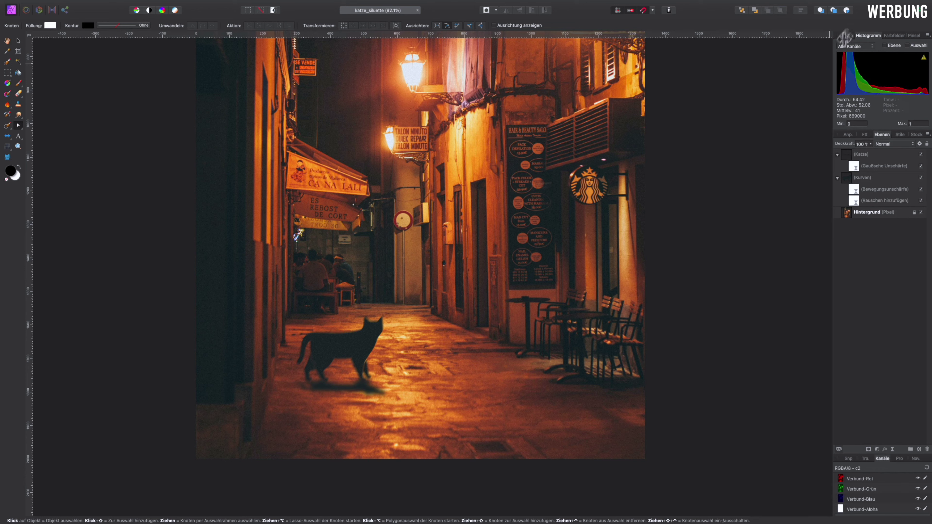